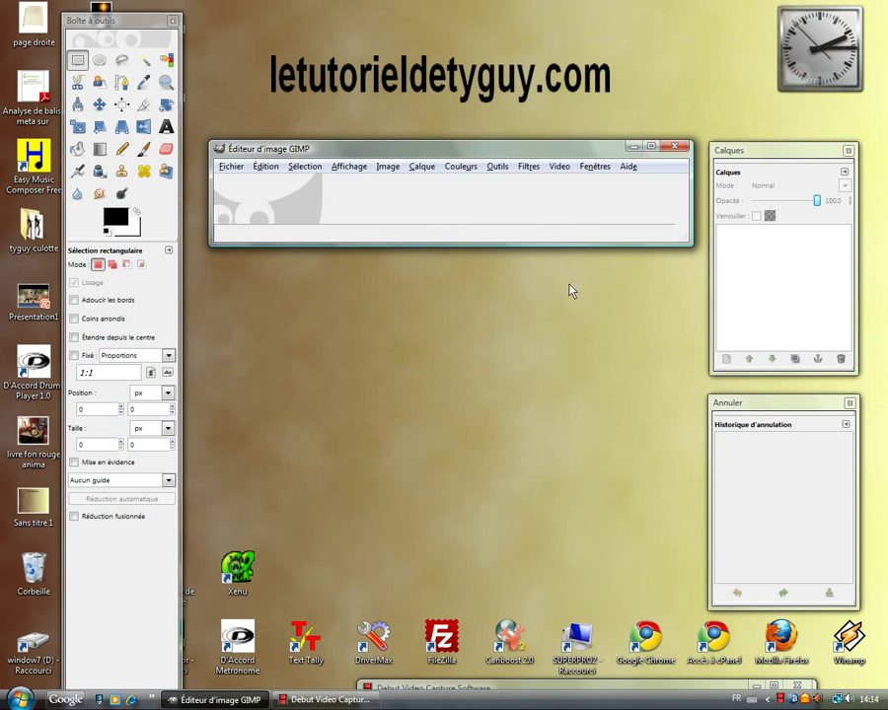
Step: Open 1.png from the animation de banniere folder as a 300×60 image
click(229, 170)
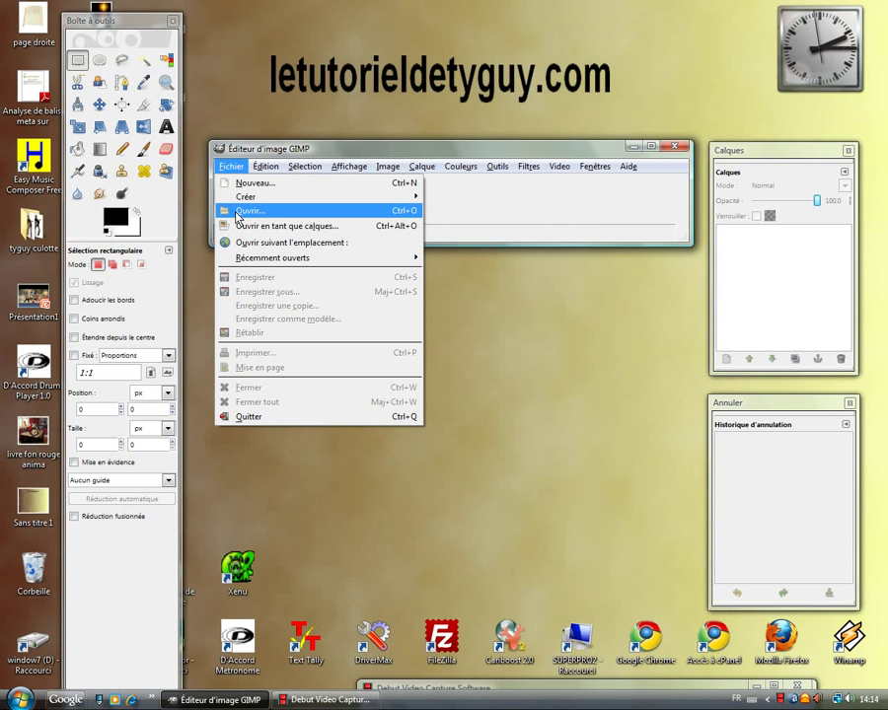
click(237, 212)
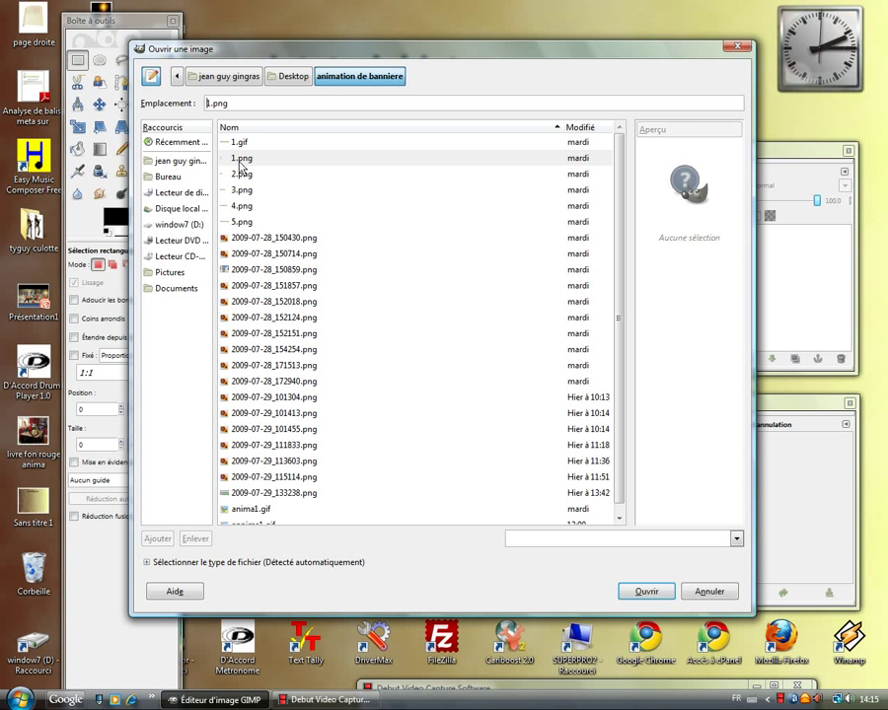
click(242, 160)
click(647, 594)
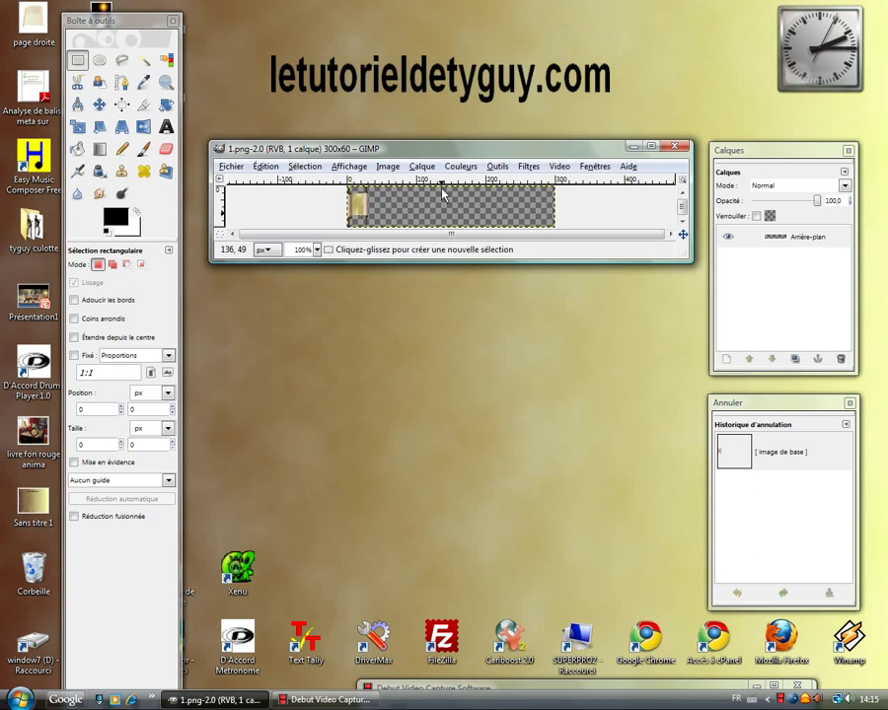
drag(453, 155, 452, 189)
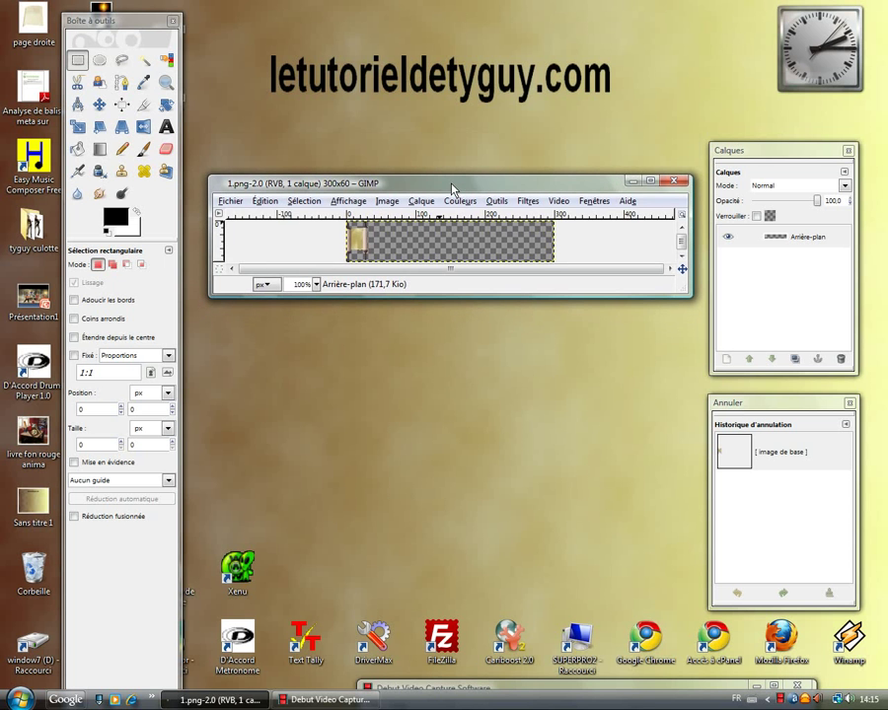
Step: Rename the Arrière-plan layer to Arrière-plan(300ms)(replace) in its layer attributes
right_click(730, 241)
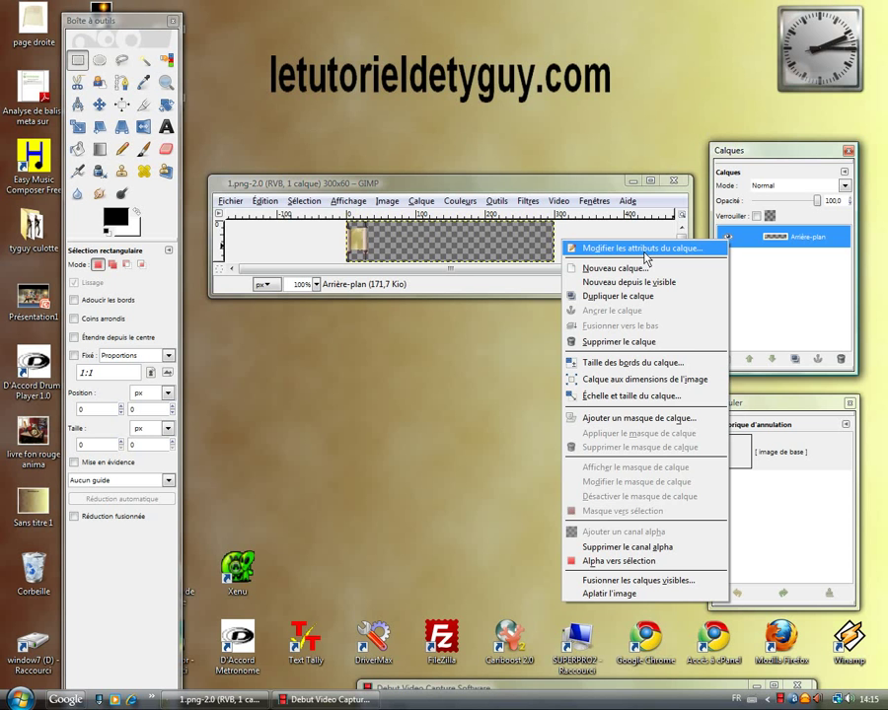
click(646, 258)
drag(231, 158, 469, 326)
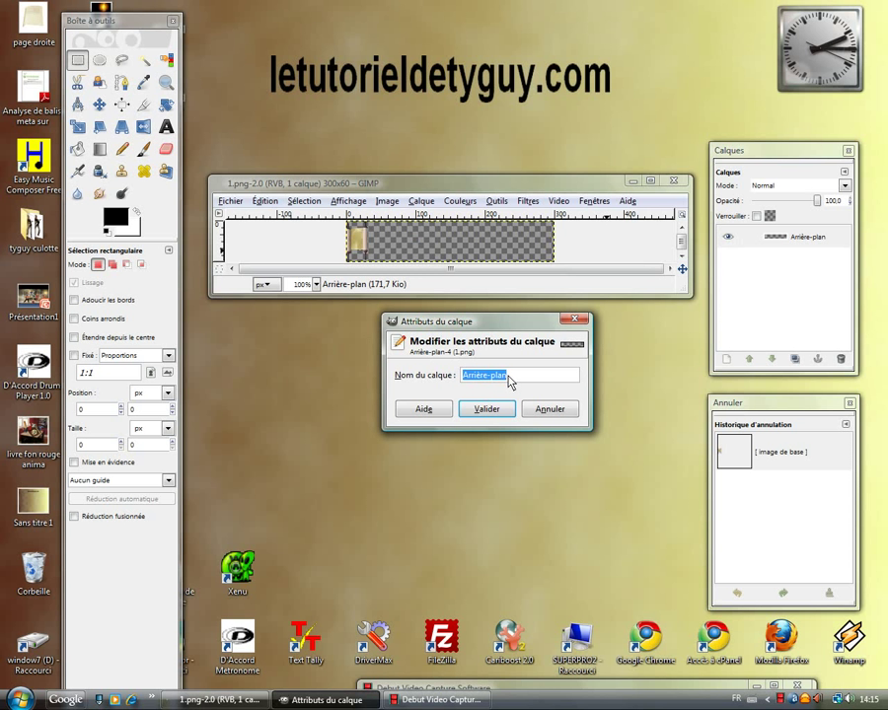
click(510, 381)
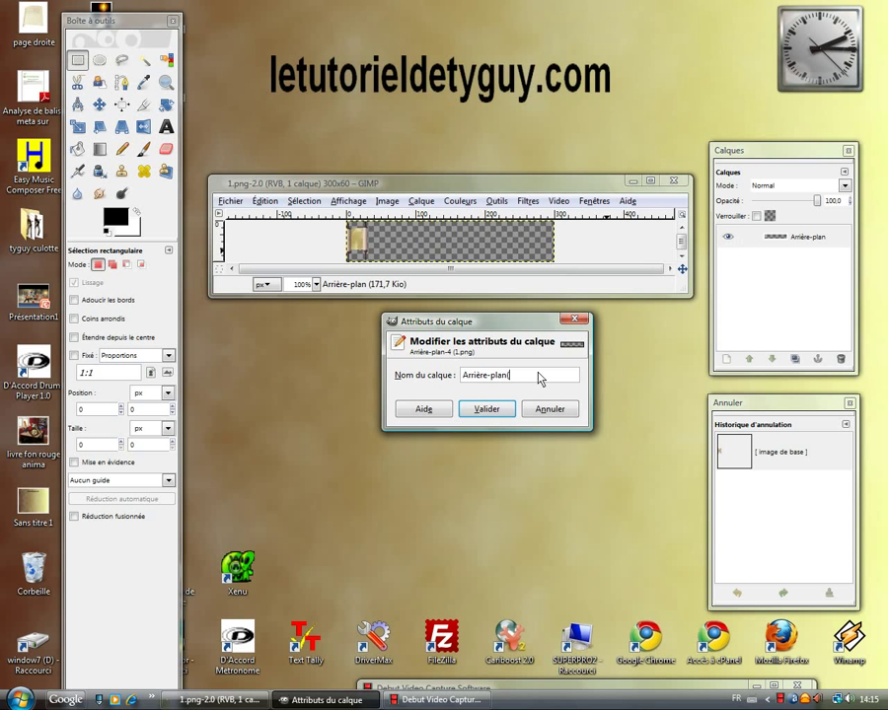
text((300m)
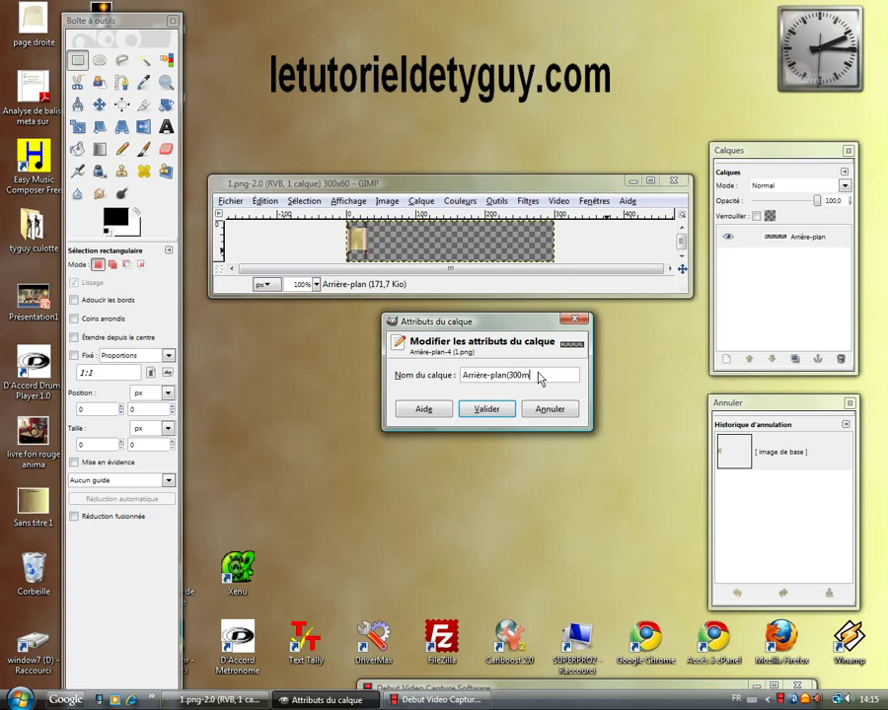
text(s)
text())
text((repla)
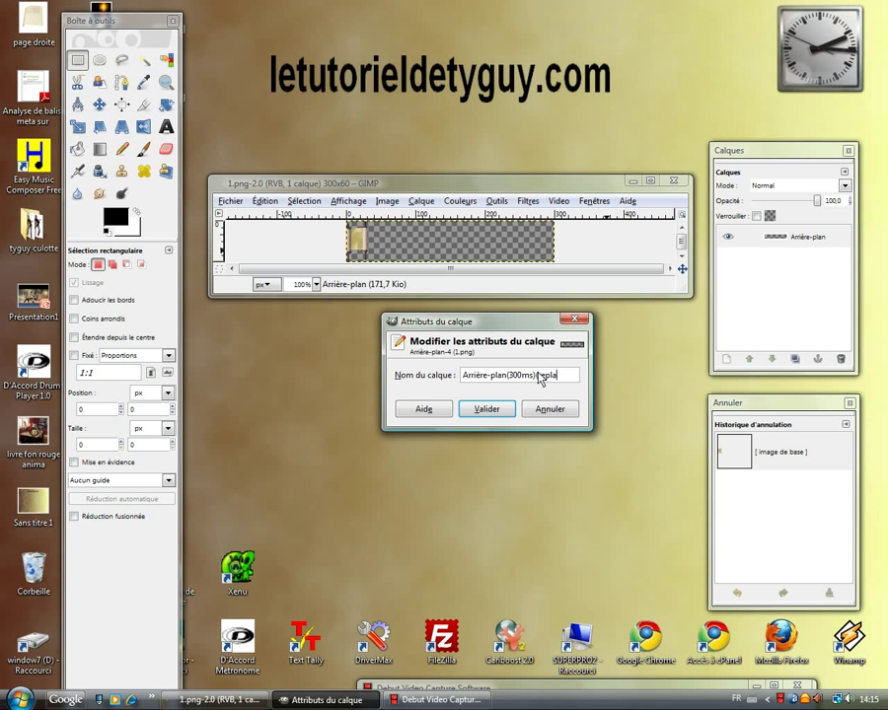
text(ce)
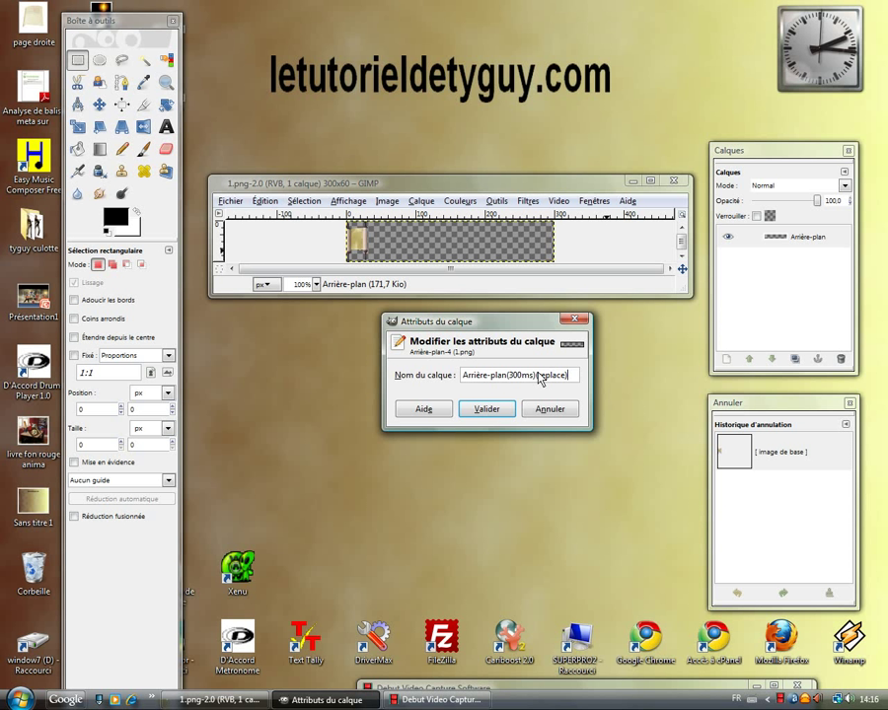
click(493, 410)
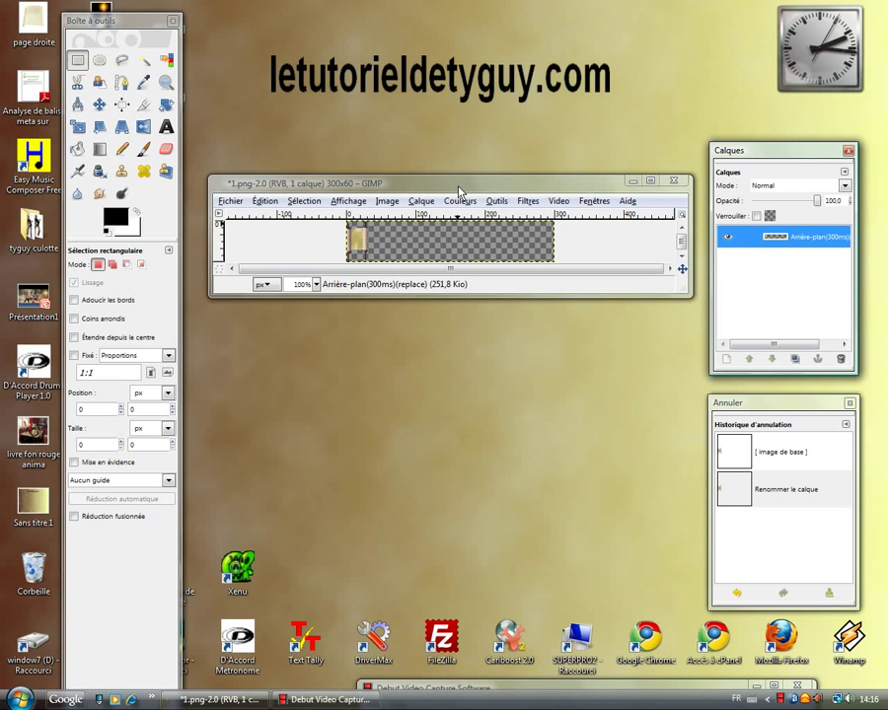
drag(455, 180, 449, 187)
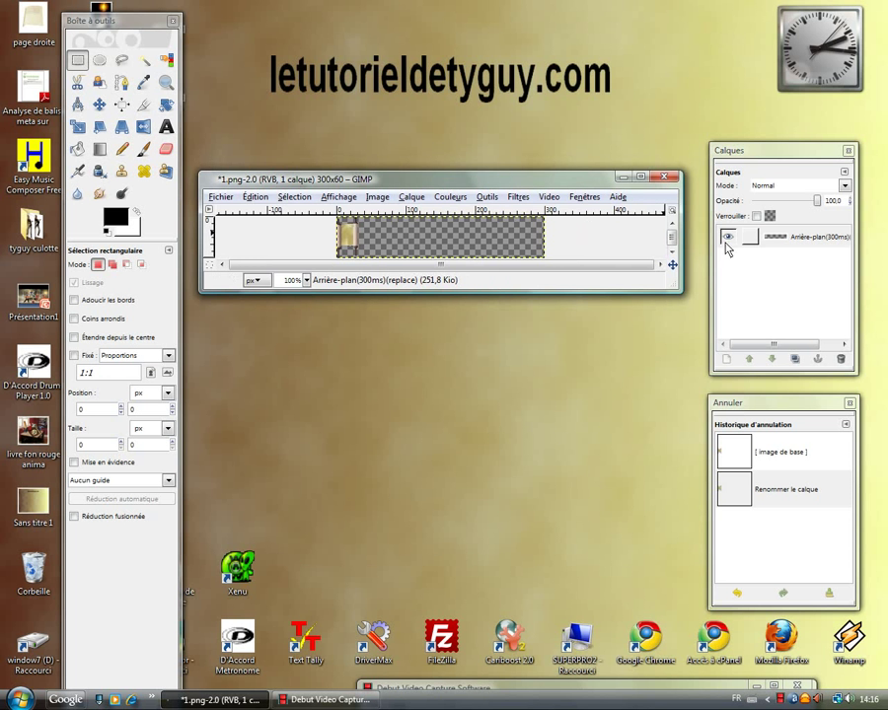
Step: Hide the first layer and add 2.png as a new layer above it
click(727, 238)
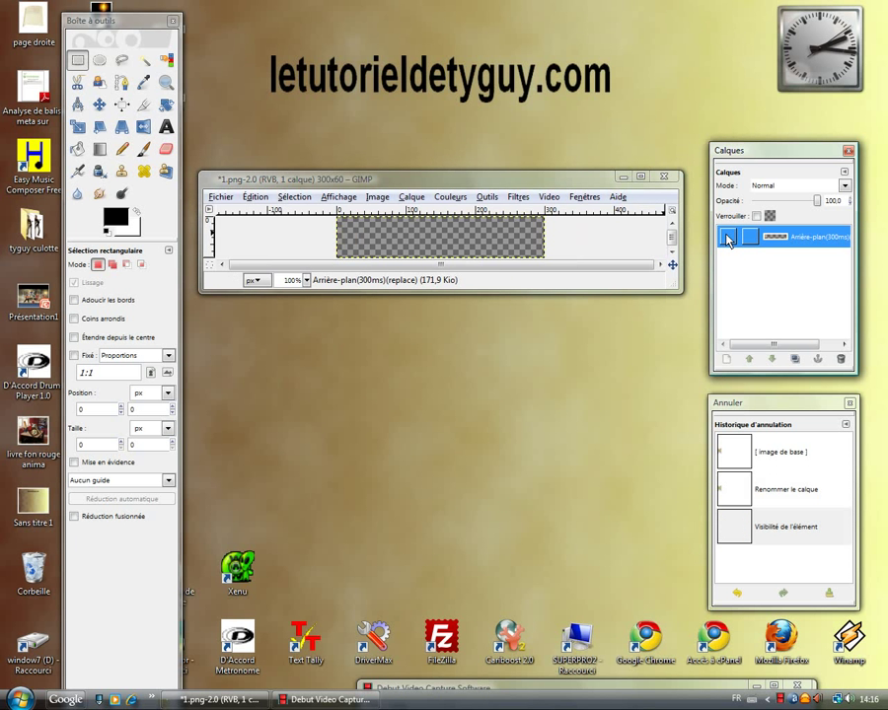
click(256, 232)
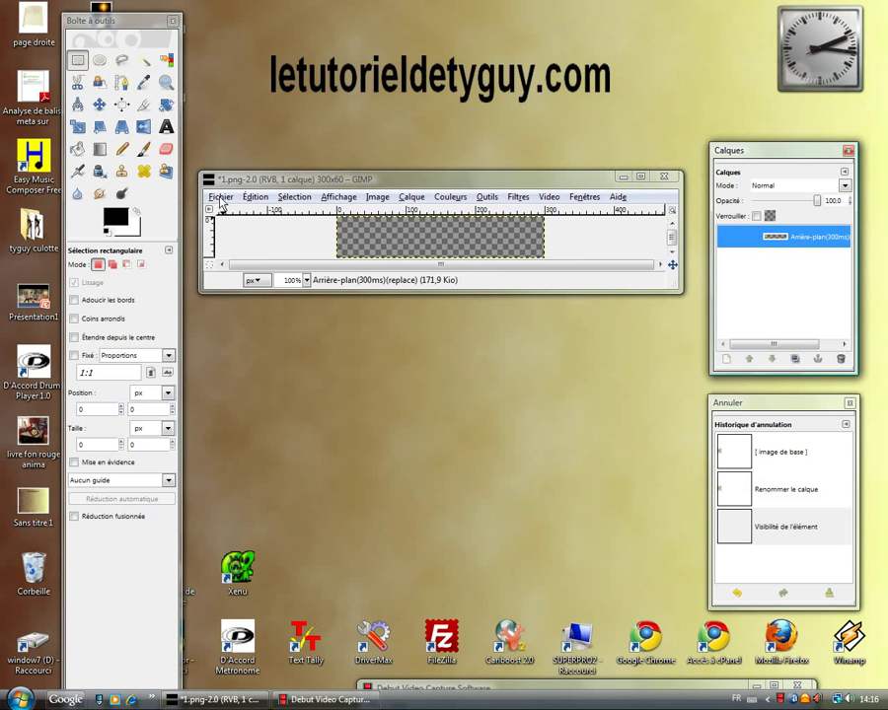
click(221, 197)
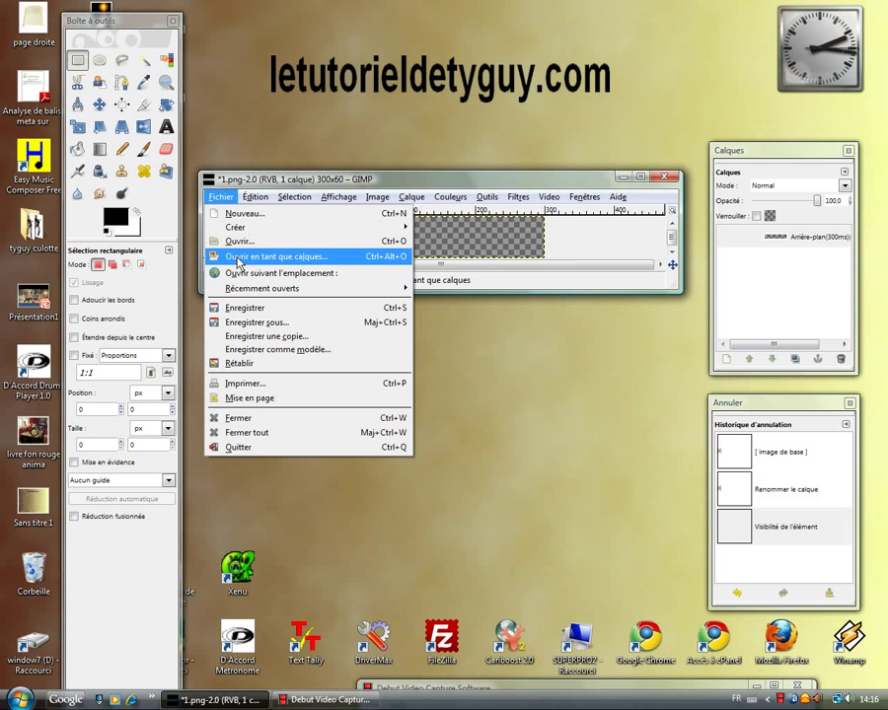
click(237, 259)
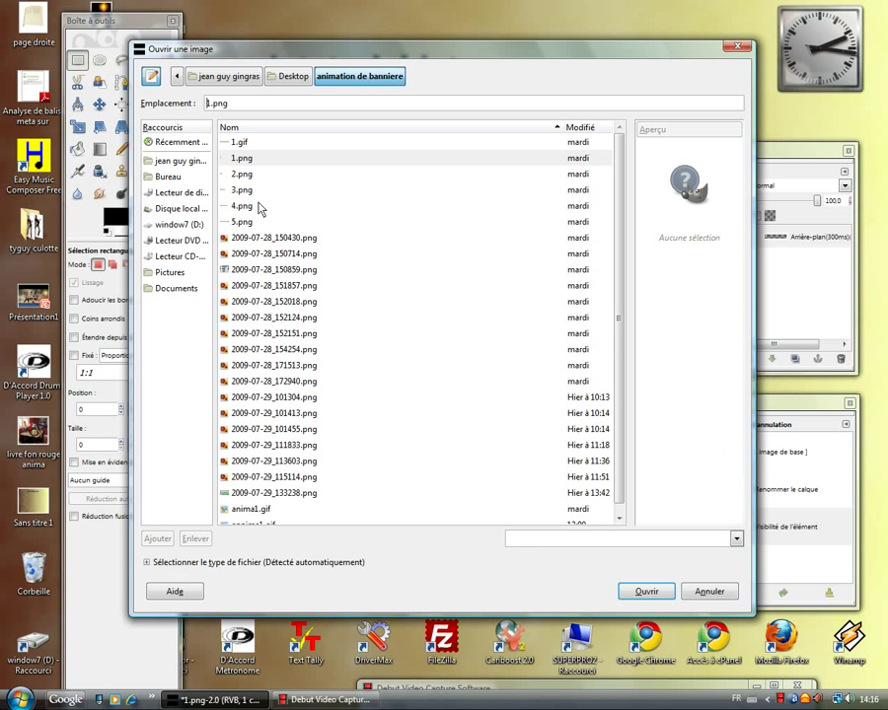
click(243, 176)
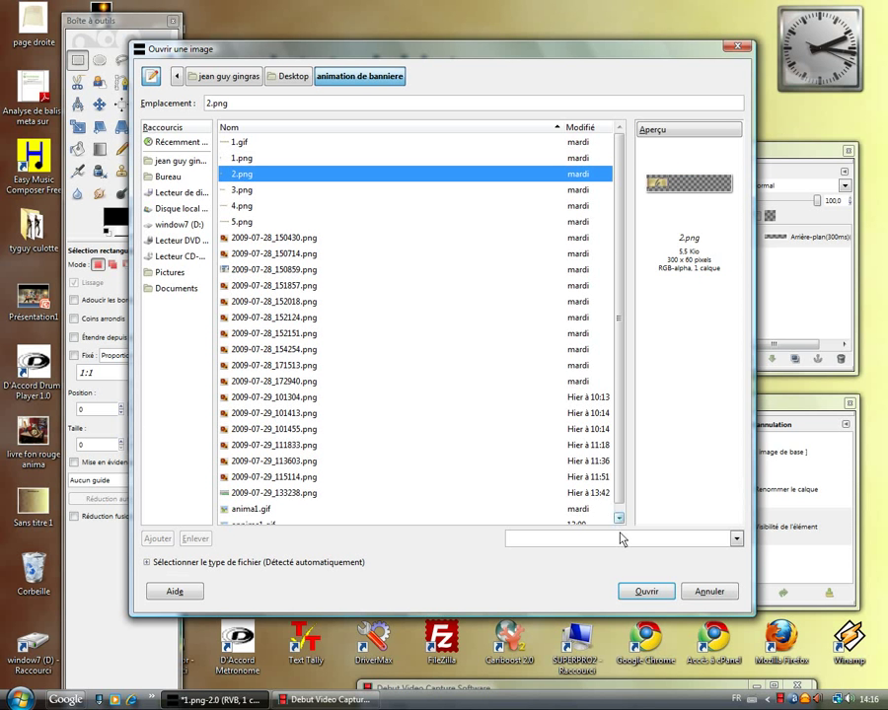
click(657, 594)
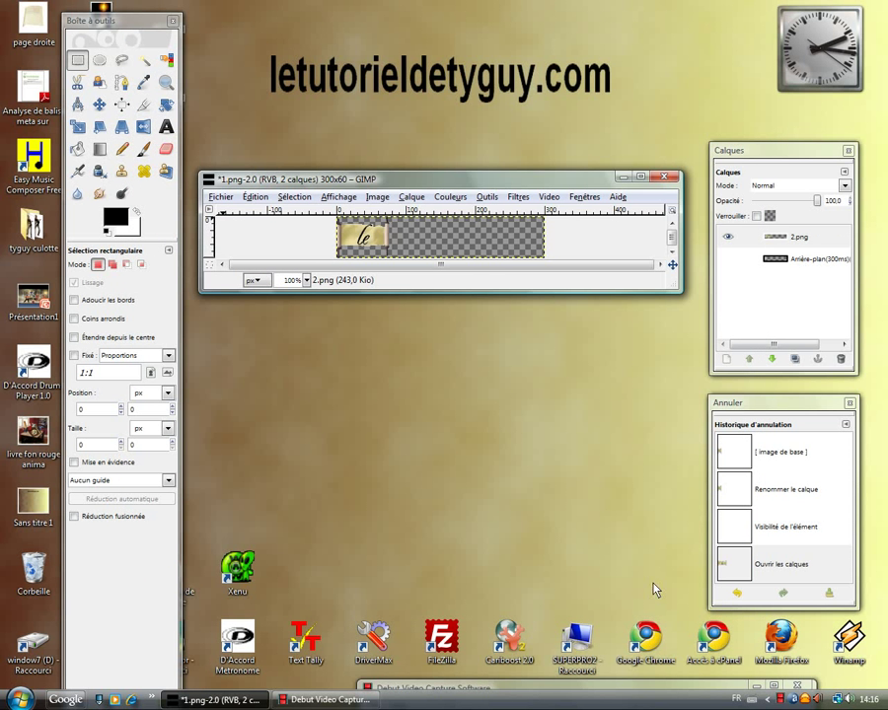
Step: Rename the 2.png layer to 2.png(300ms)(replace) and hide it
drag(460, 180, 468, 197)
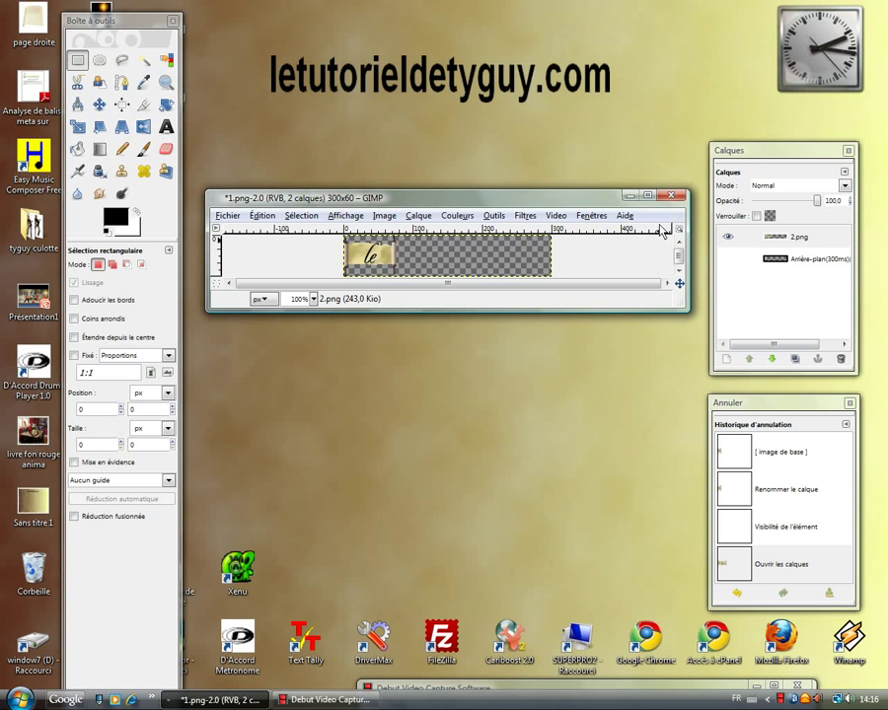
right_click(727, 239)
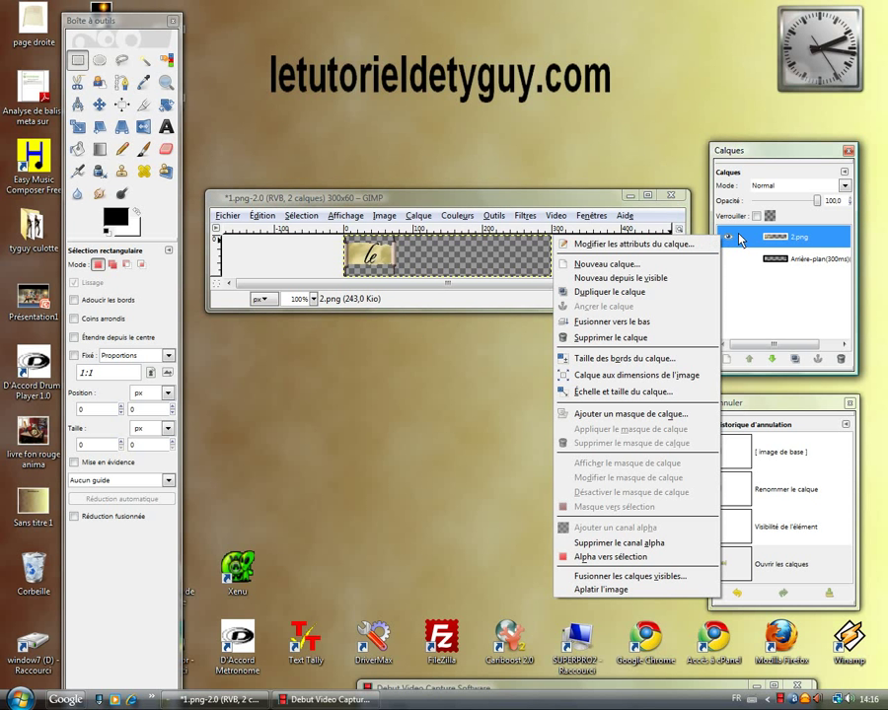
click(652, 247)
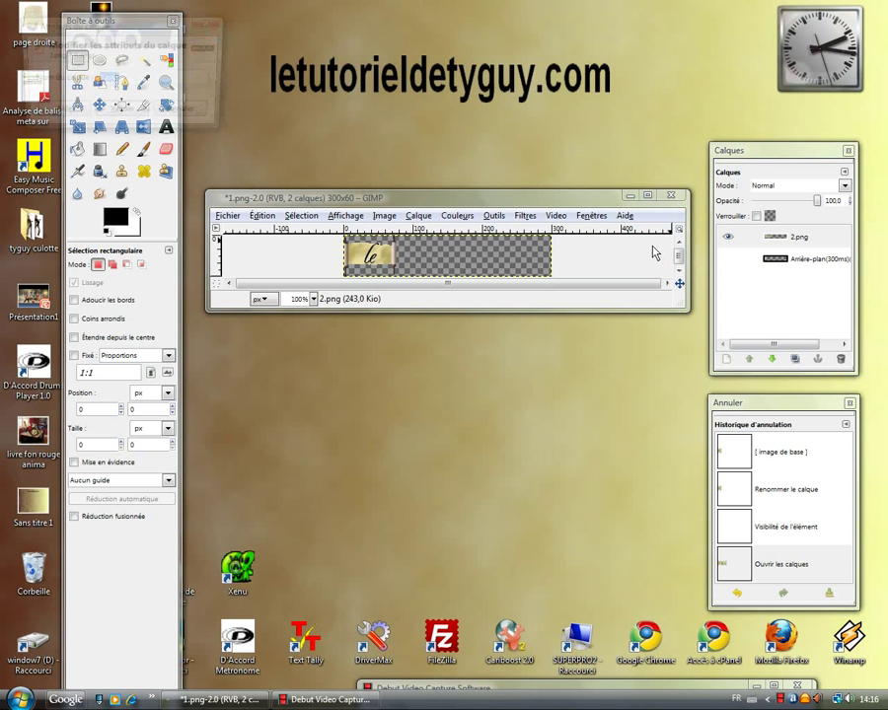
drag(108, 25, 458, 345)
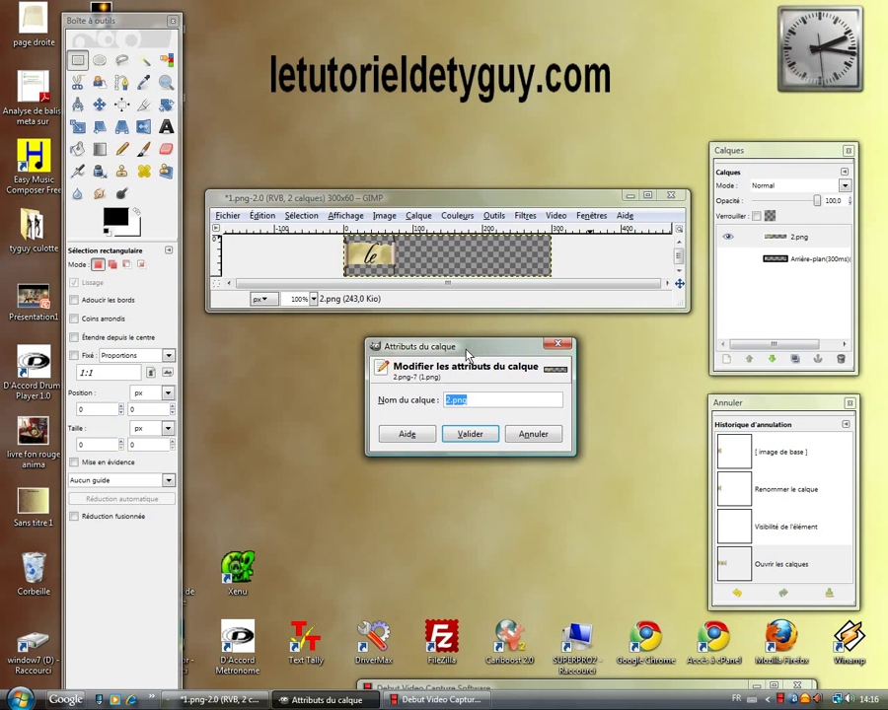
click(499, 402)
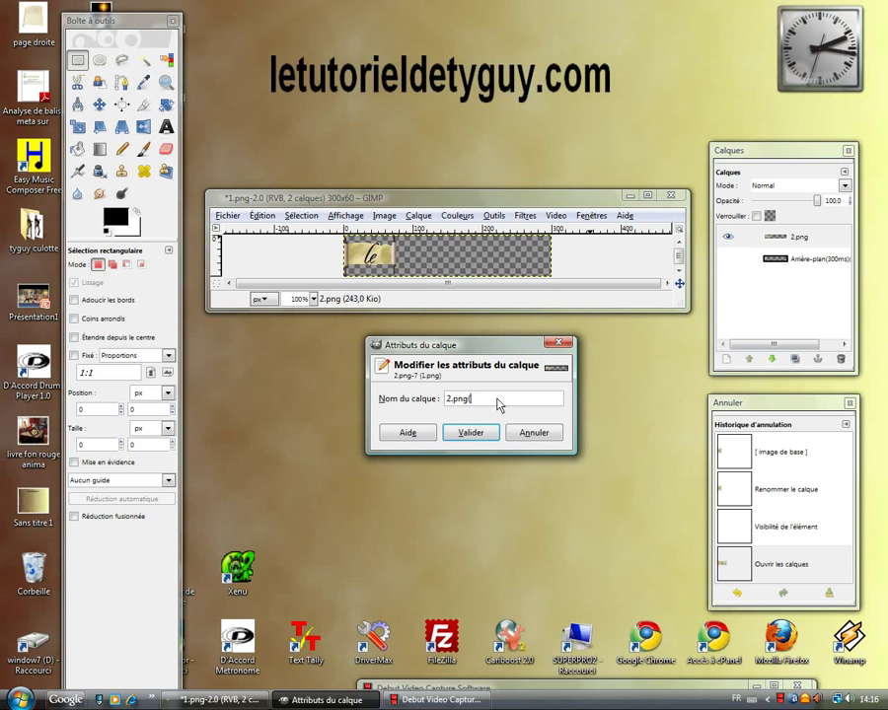
text((3)
text(00)
text(ms)
text())
text((rep)
text(lac)
text(e)
key(Return)
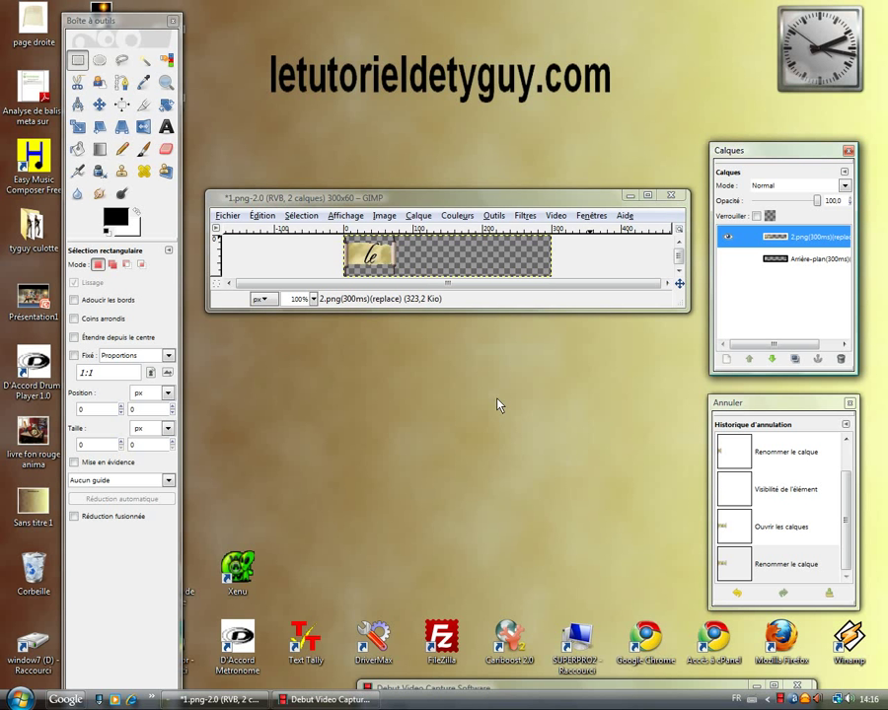
click(728, 237)
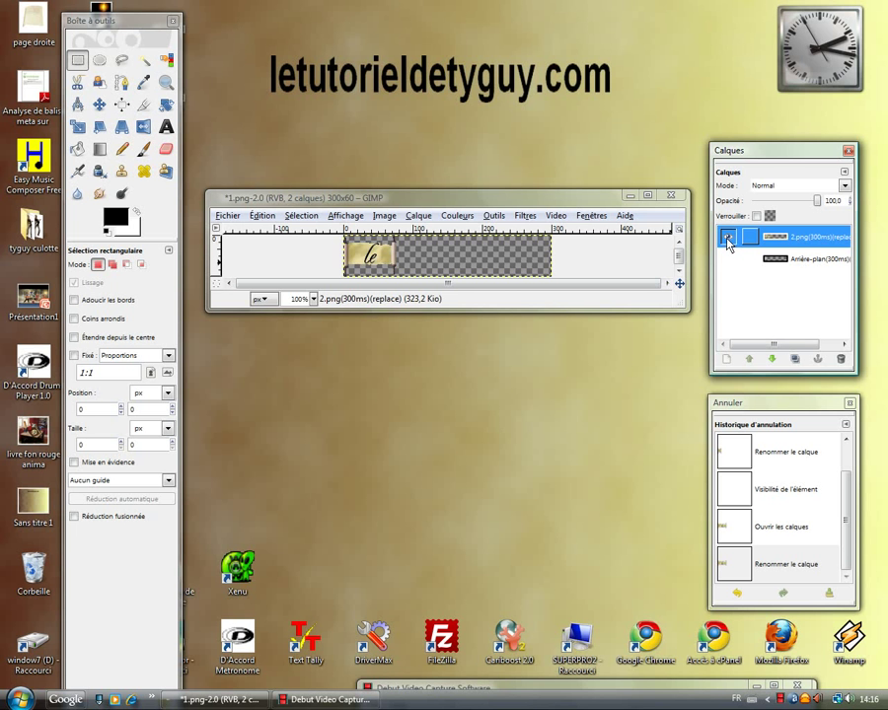
click(728, 237)
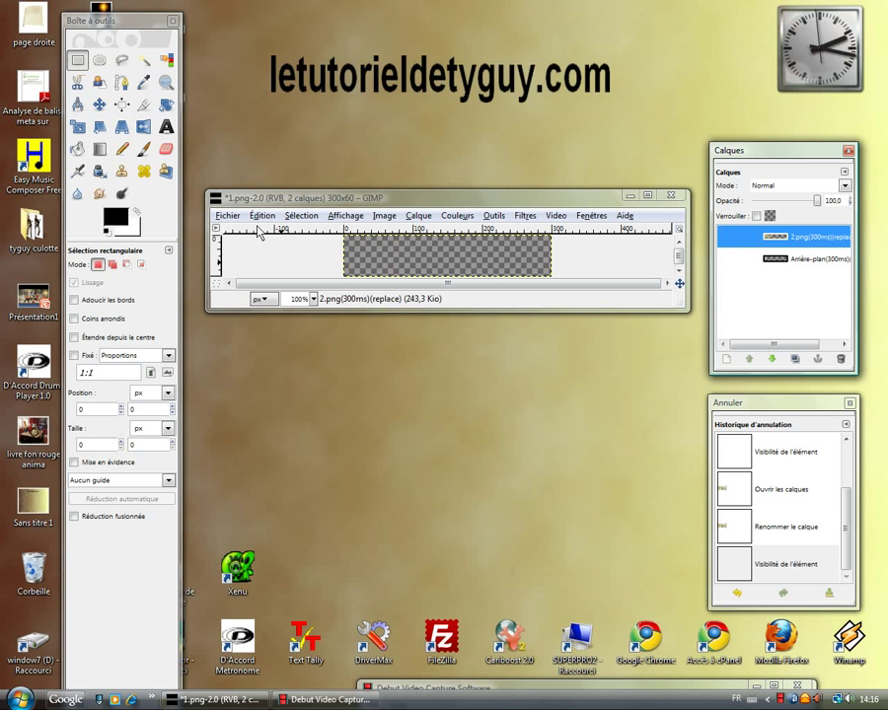
Step: Add 3.png to the image as a new layer
click(228, 216)
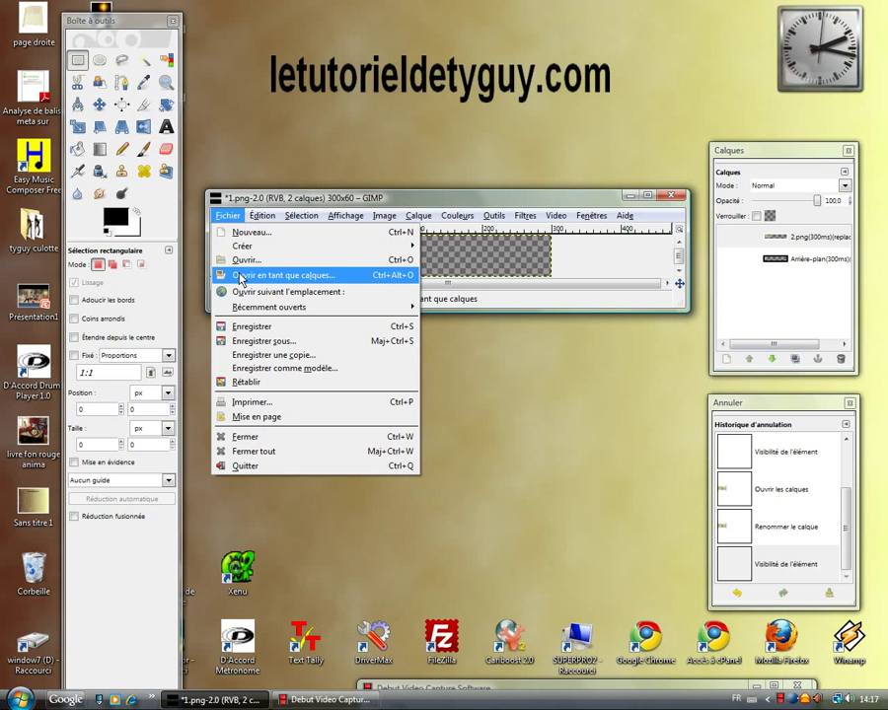
click(252, 275)
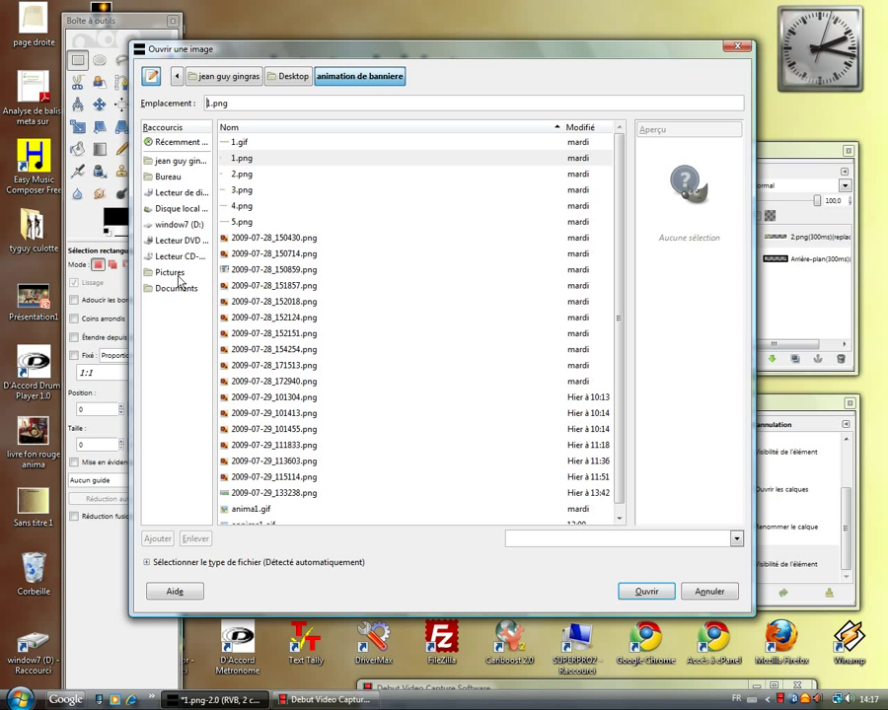
click(243, 193)
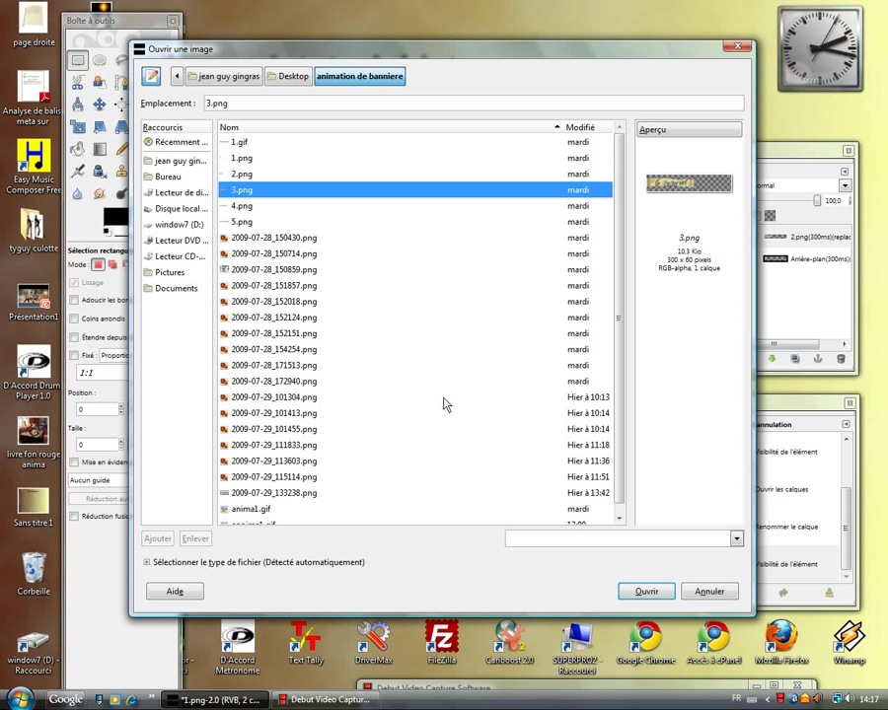
click(649, 591)
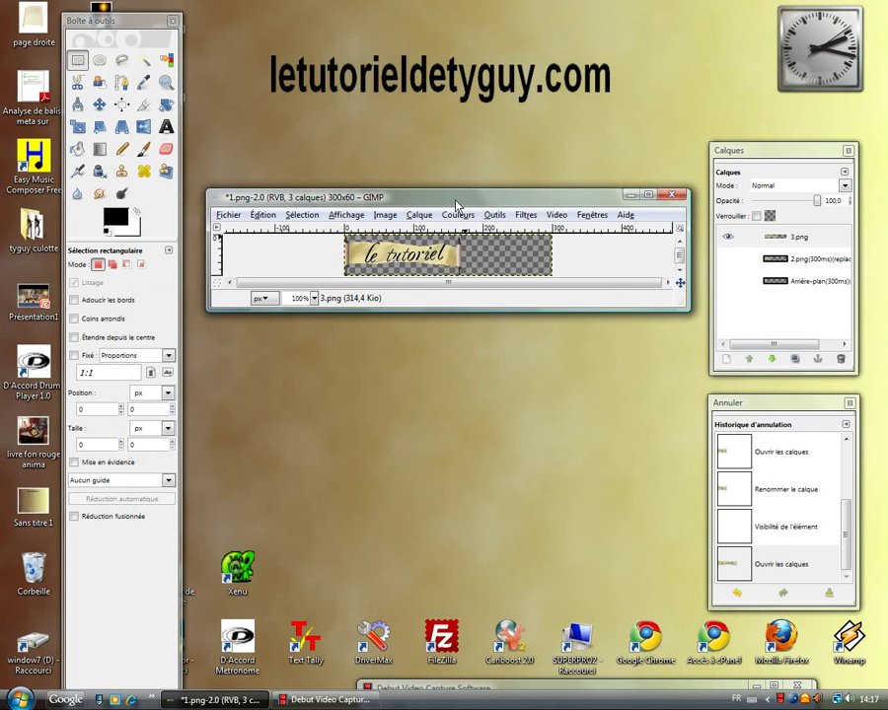
Step: Rename the 3.png layer to 3.png(300ms)(replace)
right_click(725, 239)
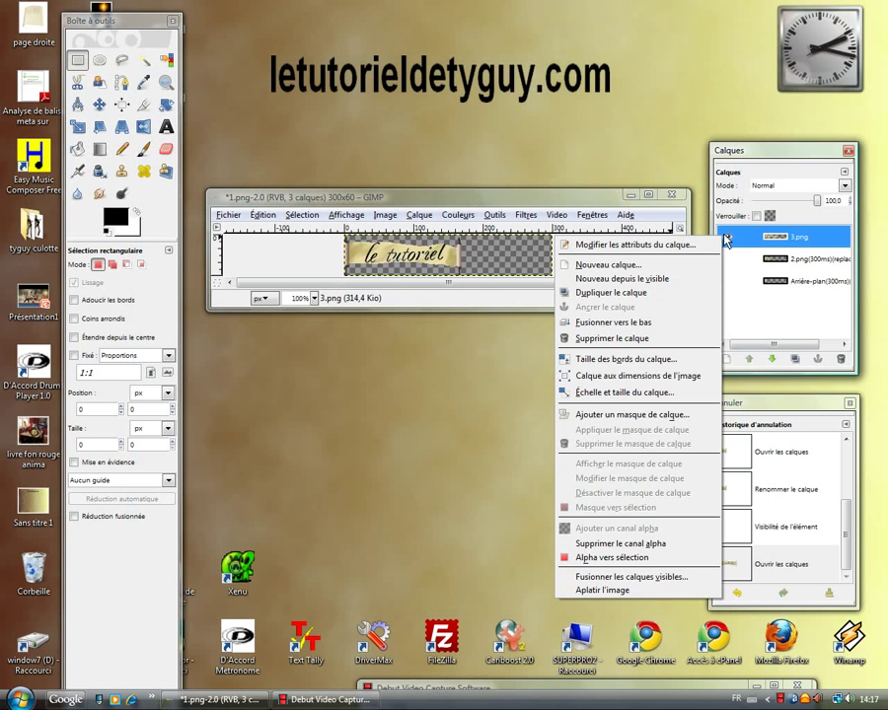
click(654, 246)
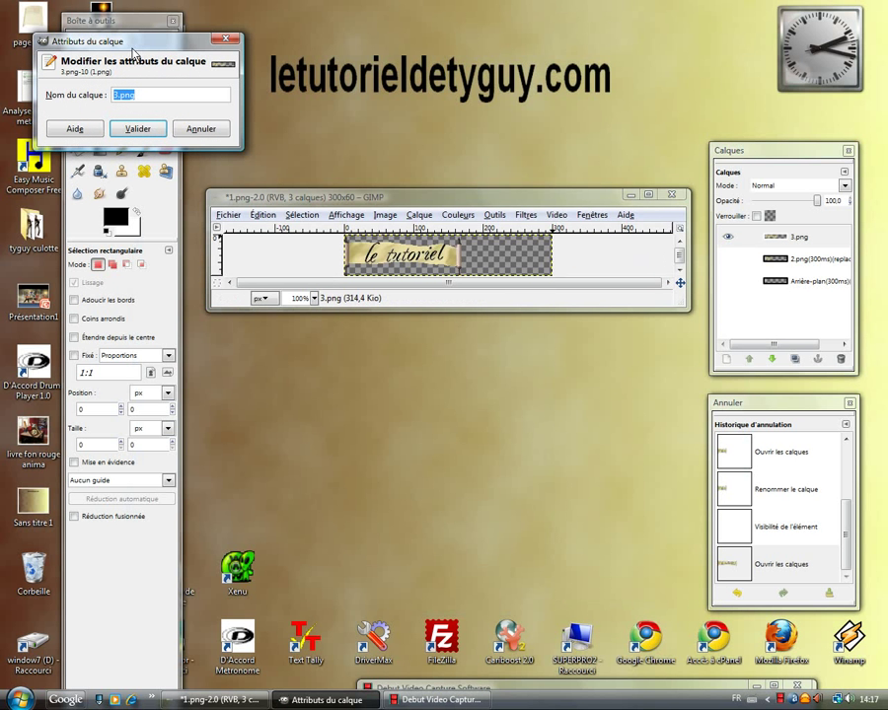
drag(94, 41, 359, 341)
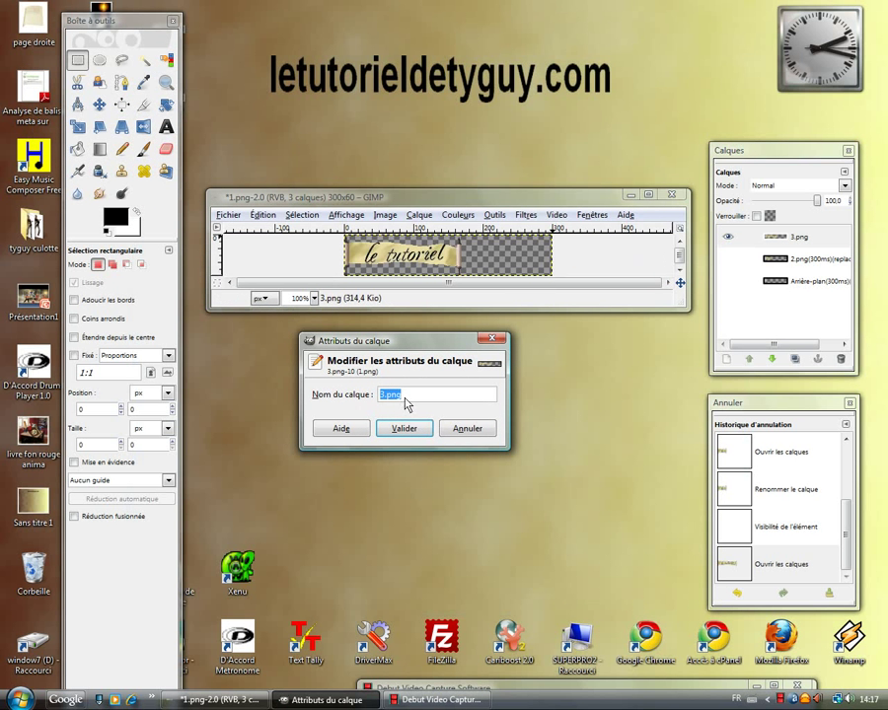
click(423, 396)
text((300)
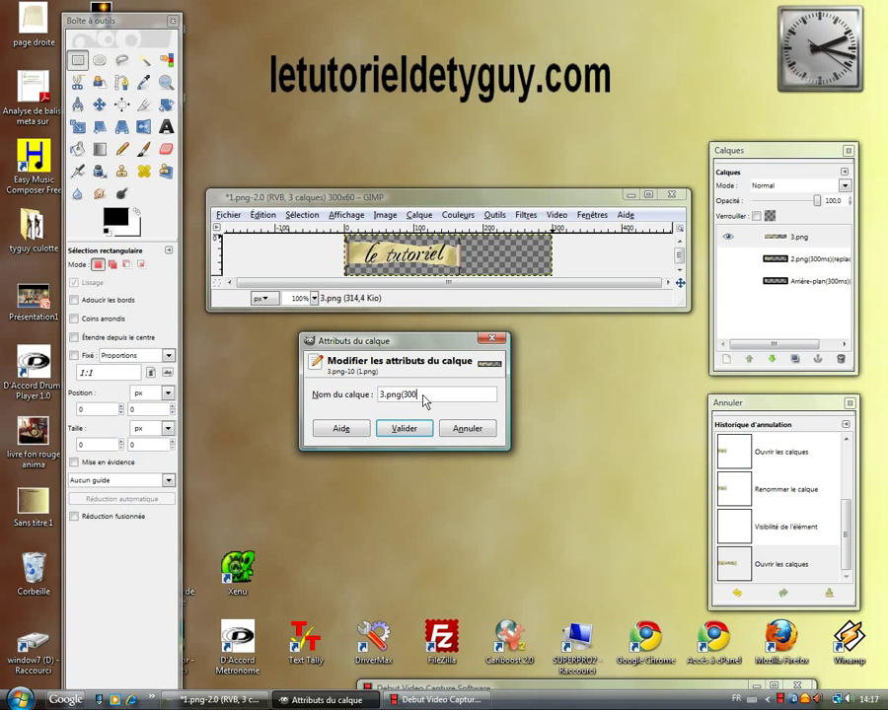
text(ms)
text(s)
text(pl)
text(ac)
text(e)
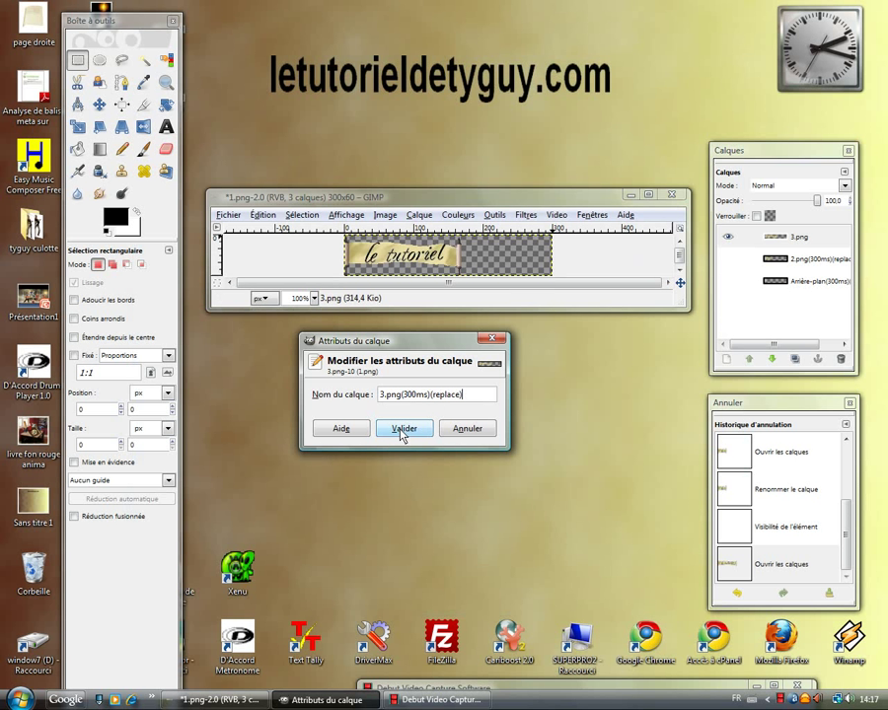
click(402, 431)
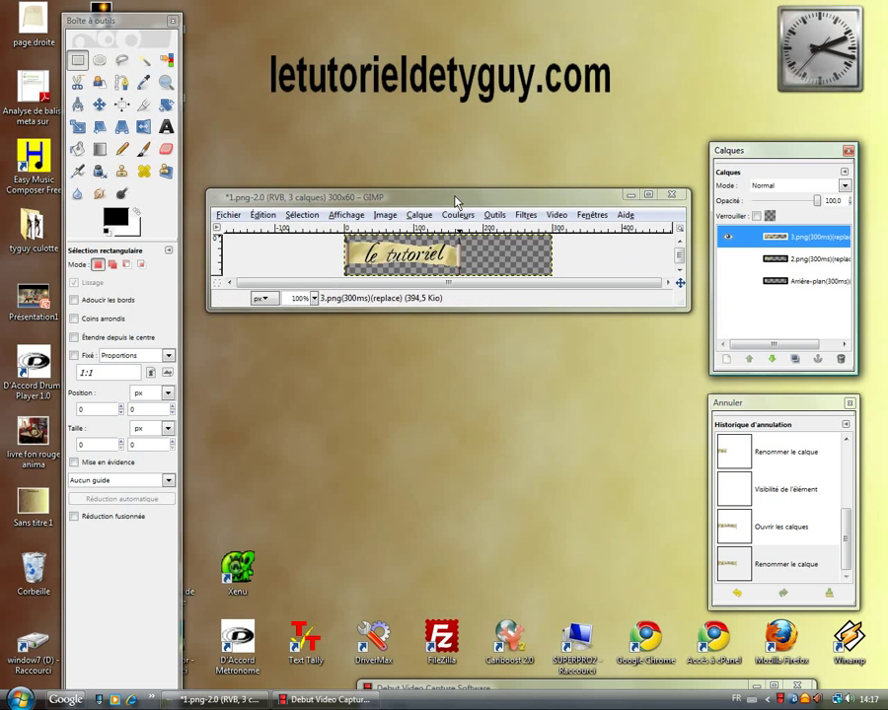
Step: Play the banner in Rejouer l'animation, close it, then hide the 3.png(300ms)(replace) layer
drag(454, 202, 449, 202)
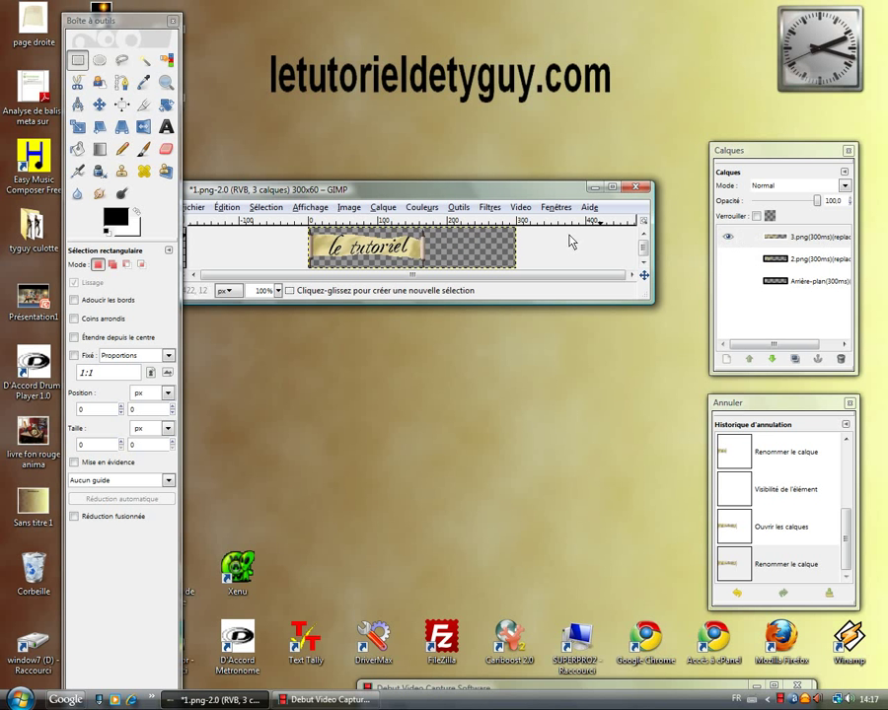
drag(493, 190, 540, 207)
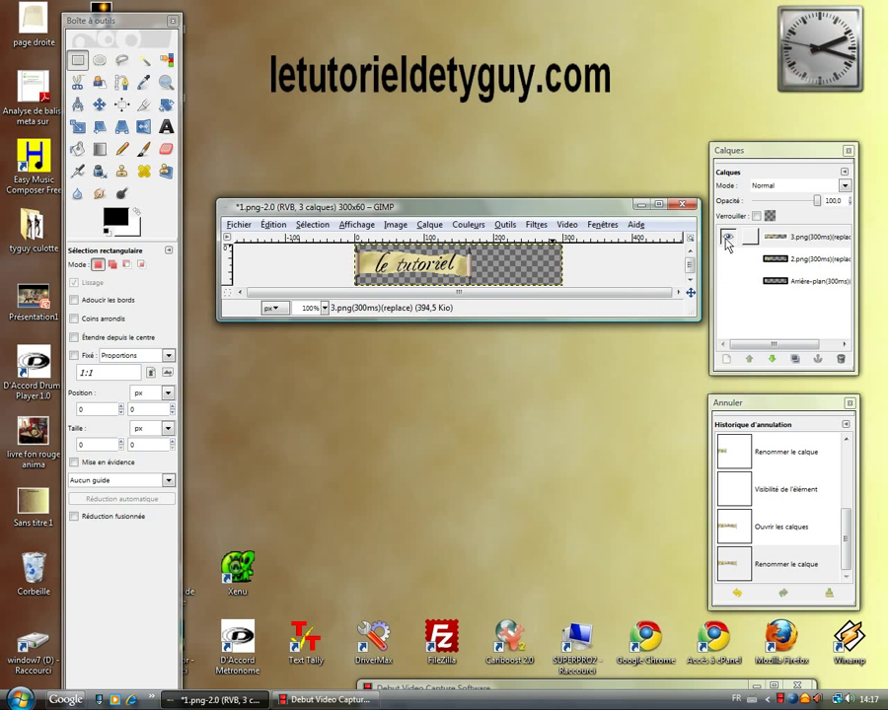
drag(534, 208, 495, 191)
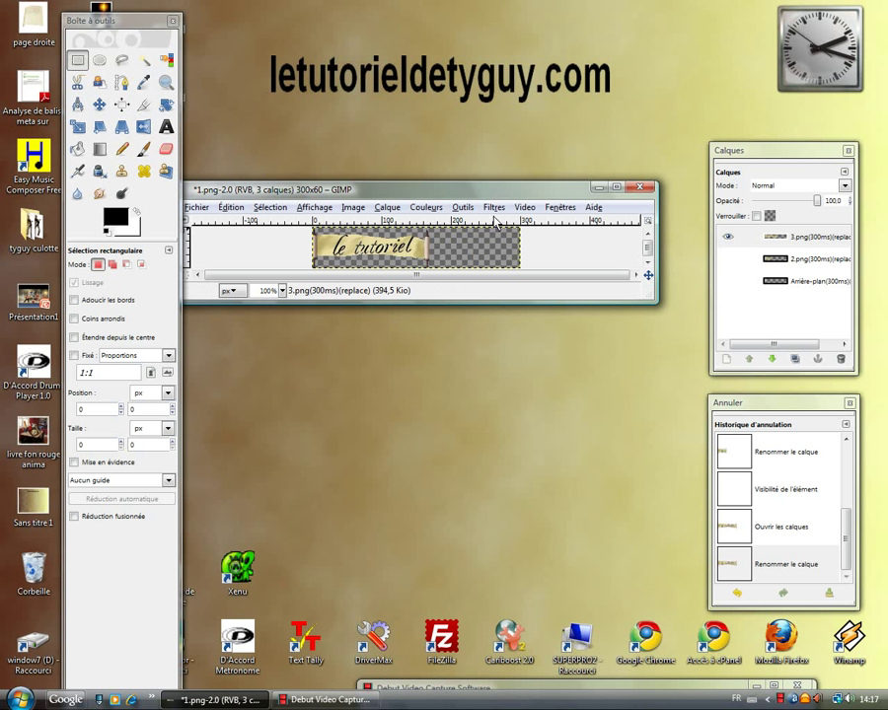
click(494, 209)
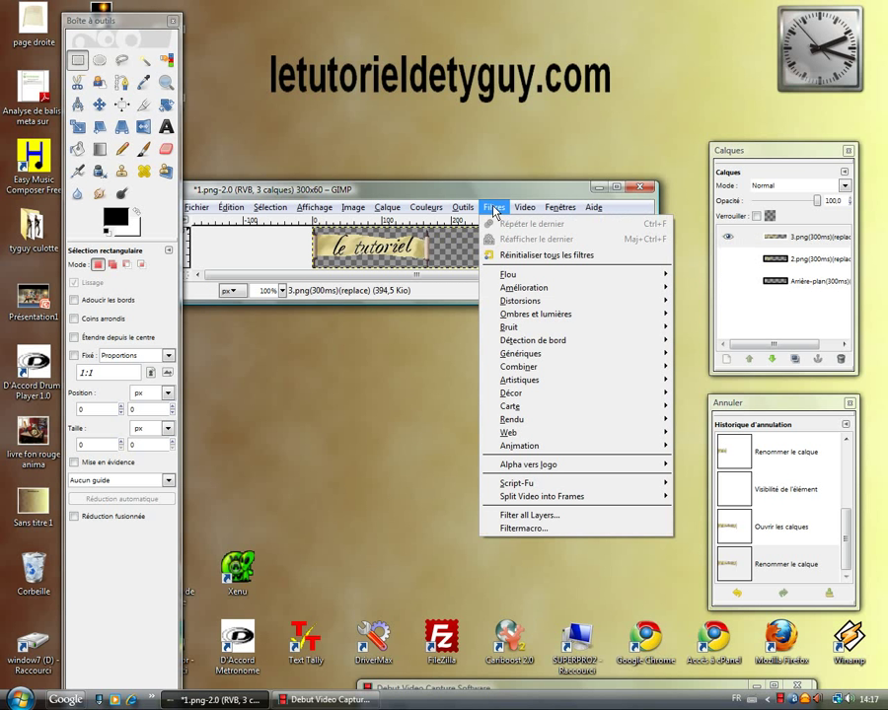
mouse_move(520, 446)
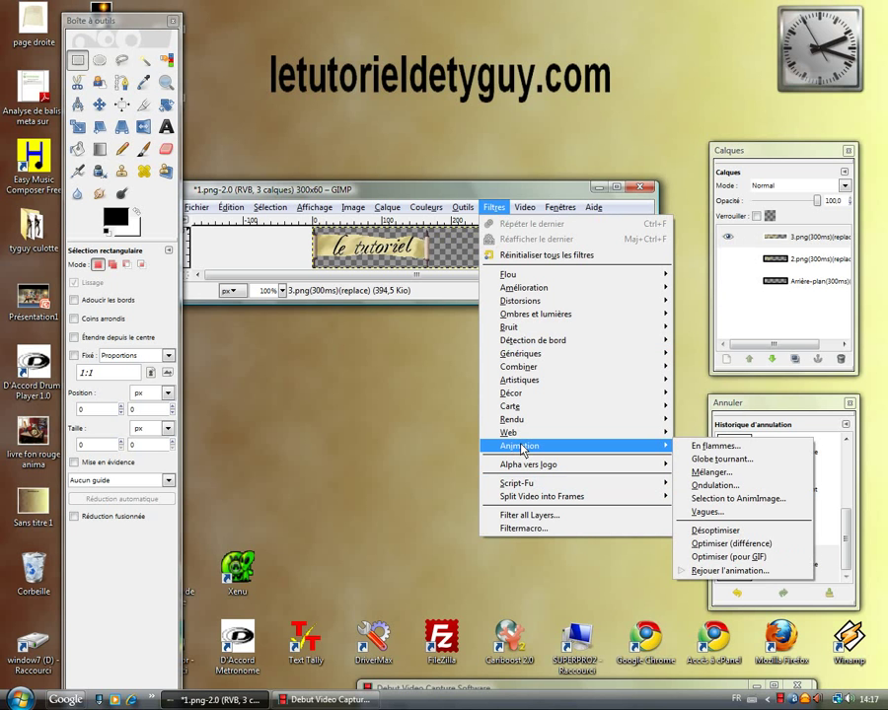
click(753, 579)
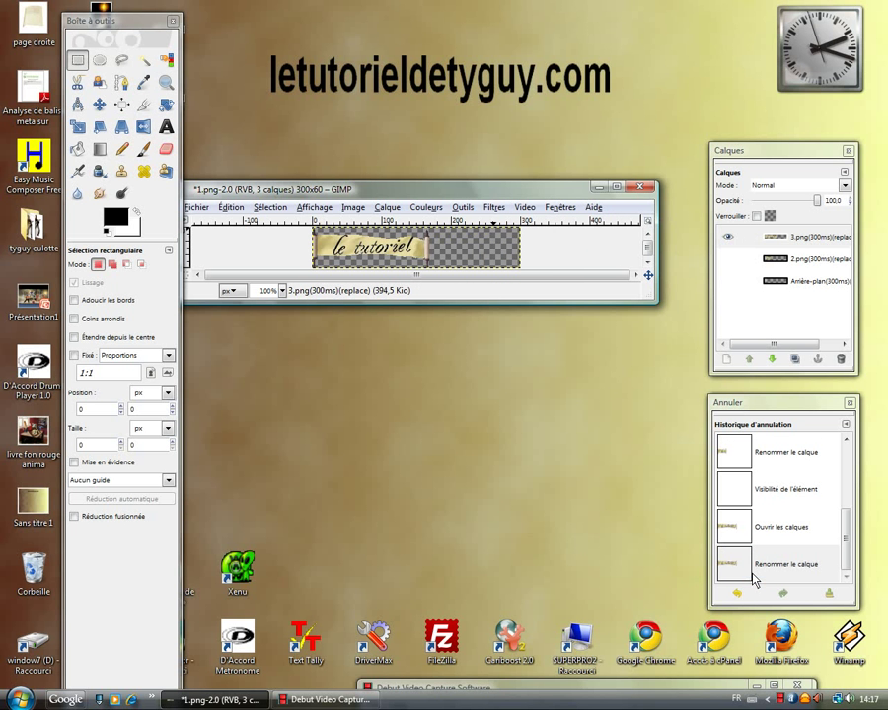
drag(153, 64, 553, 355)
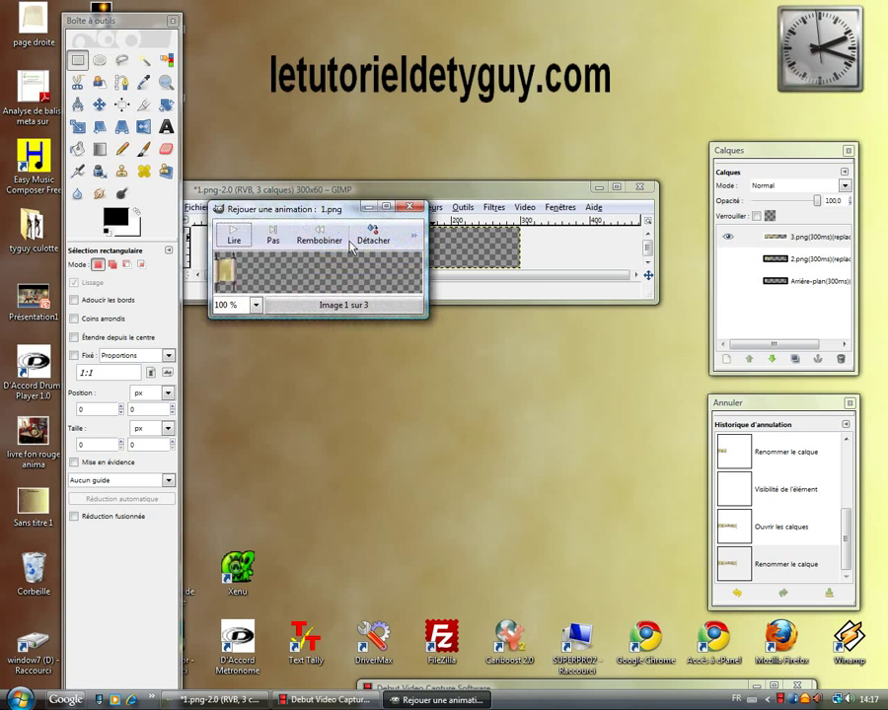
click(477, 380)
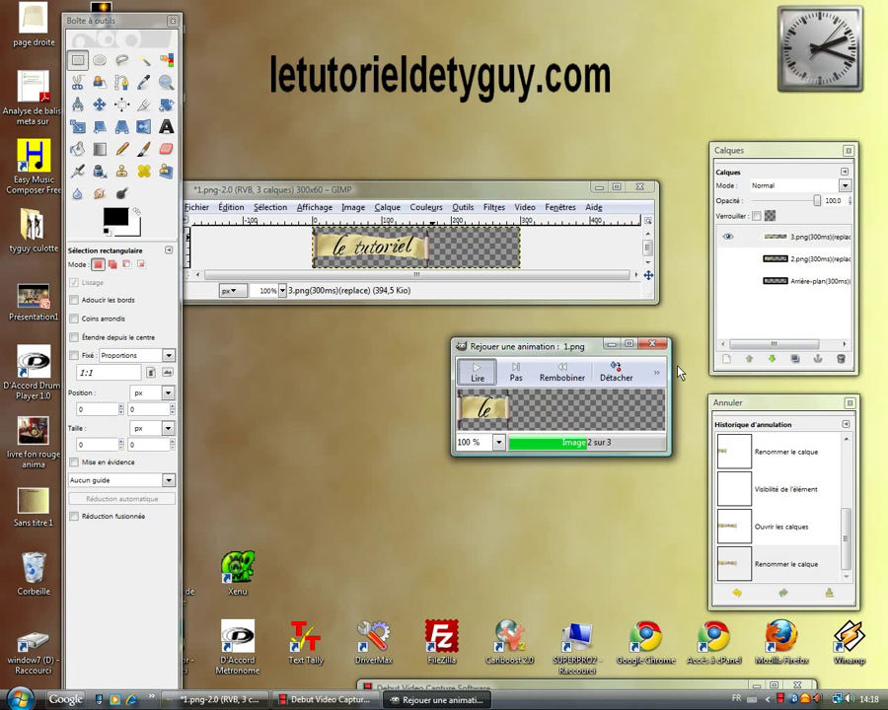
click(651, 344)
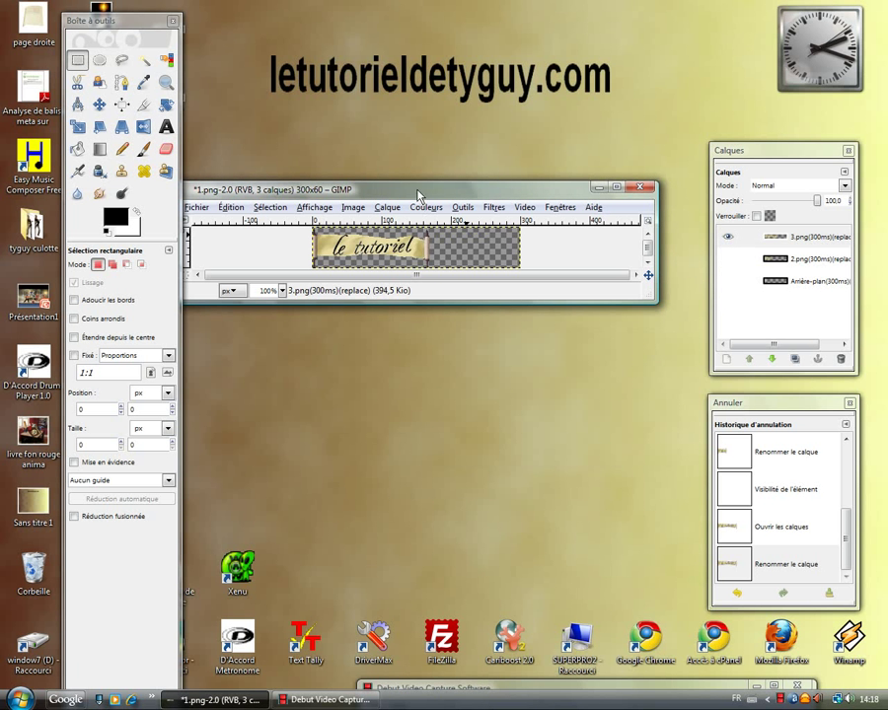
drag(421, 189, 454, 186)
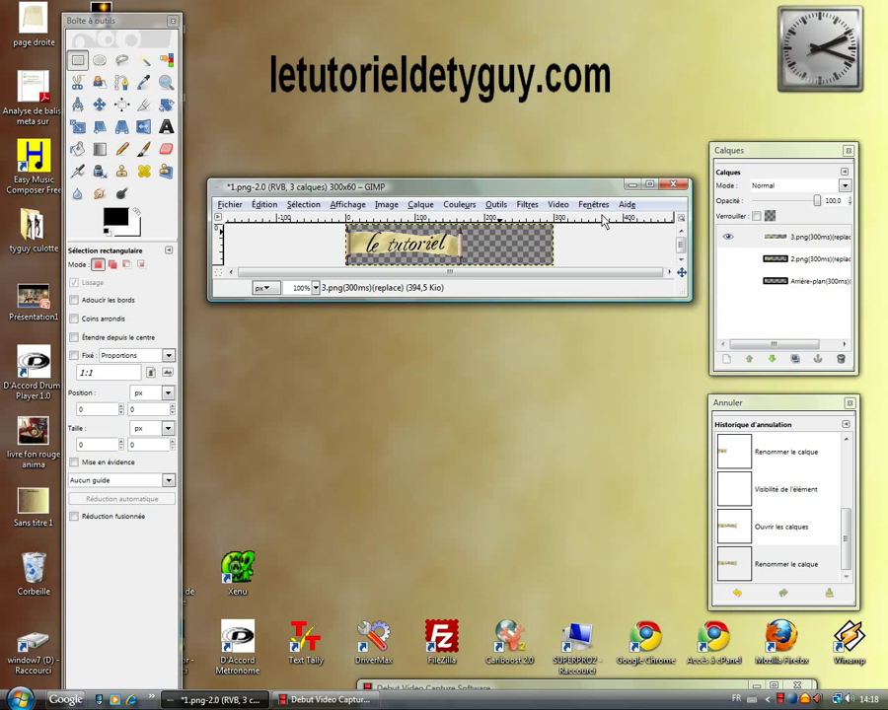
click(727, 238)
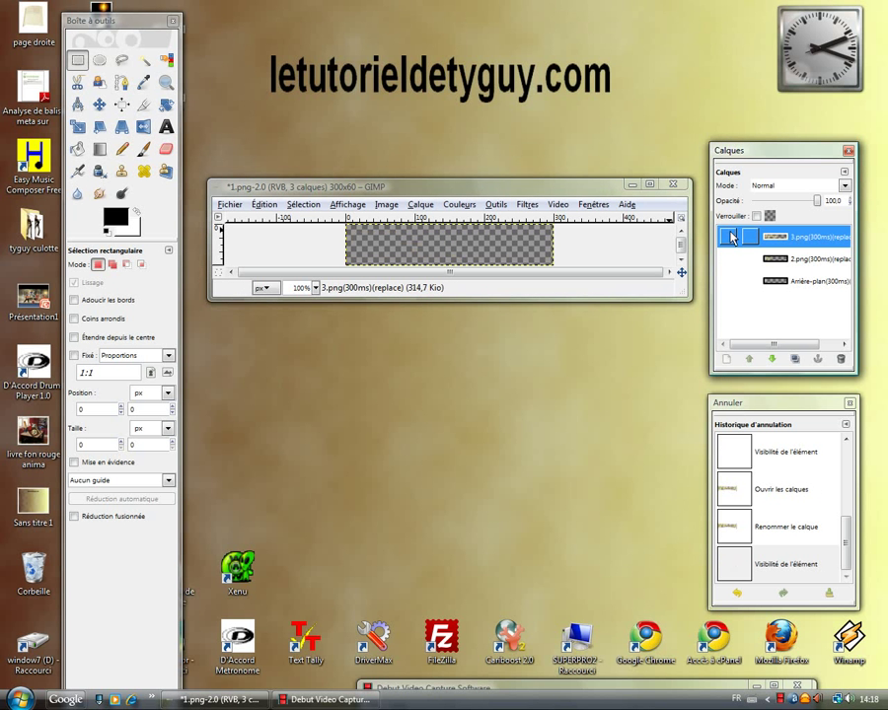
Step: Add 4.png to the image as a new layer
click(229, 205)
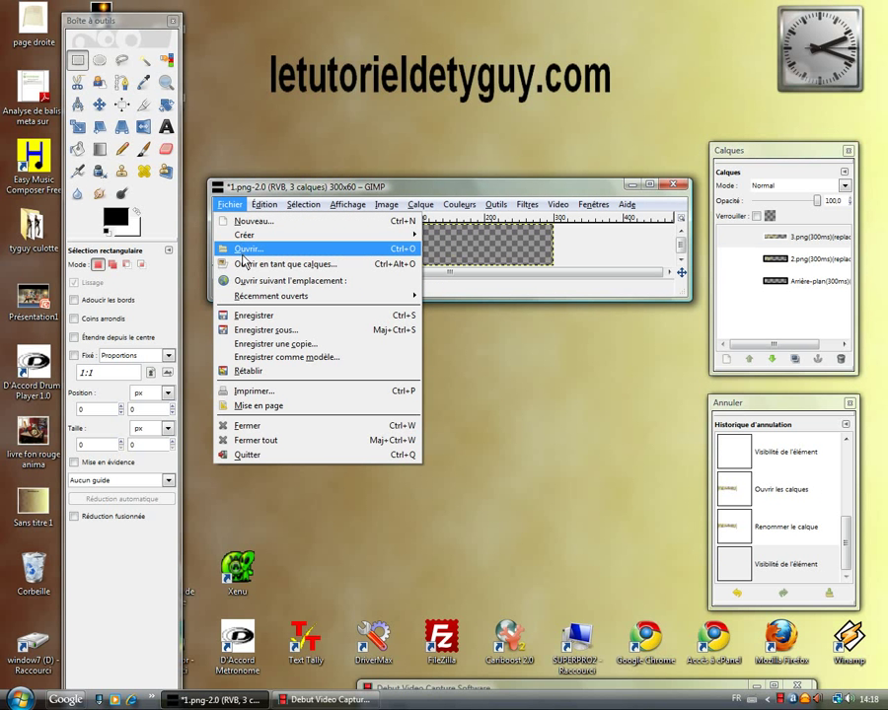
click(244, 267)
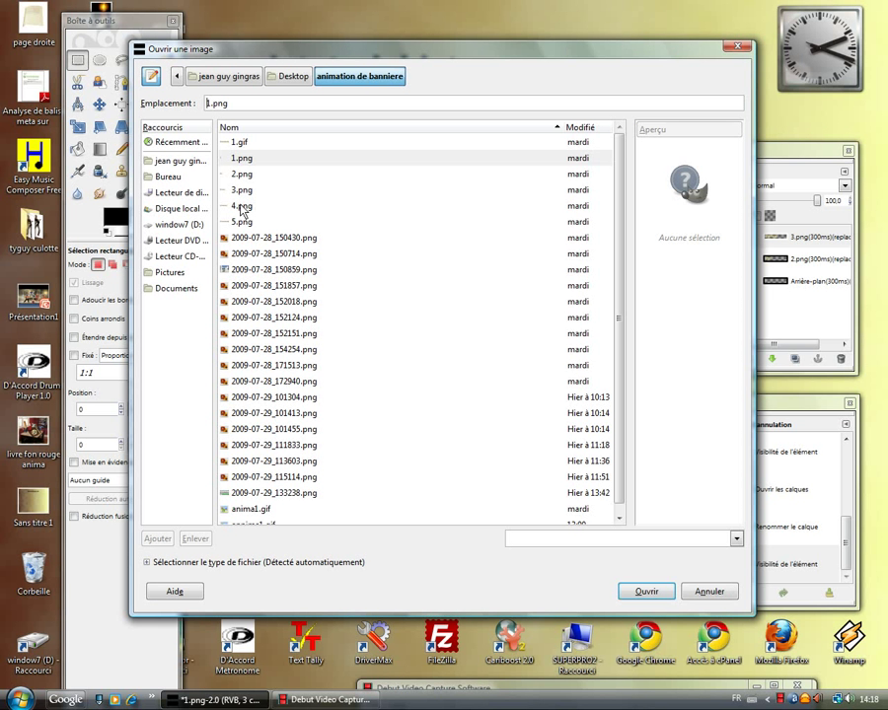
click(242, 205)
click(659, 592)
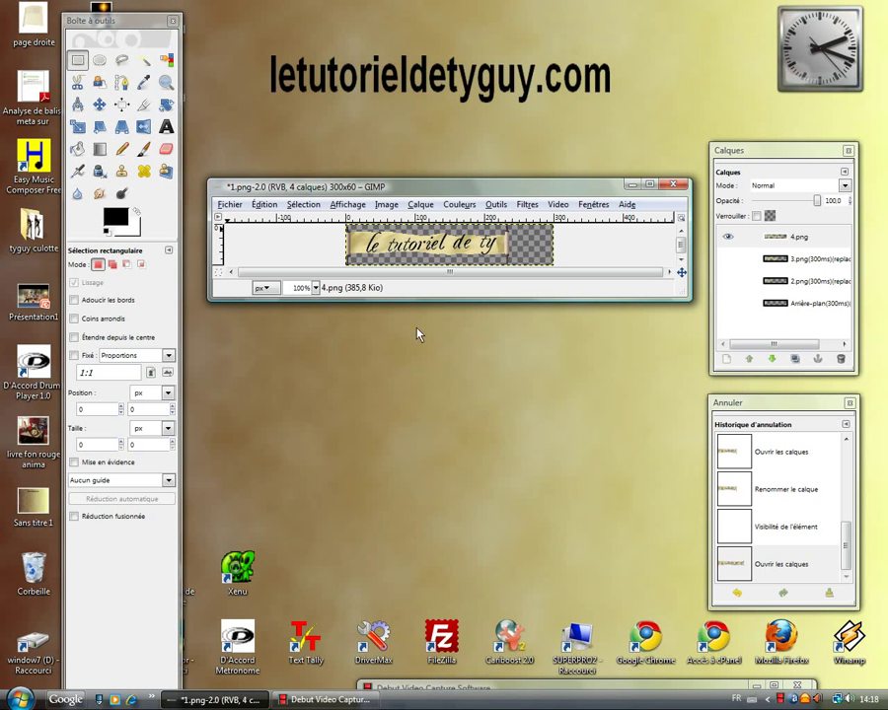
Step: Rename the 4.png layer to 4.png(300ms)(replace) and hide it
right_click(727, 240)
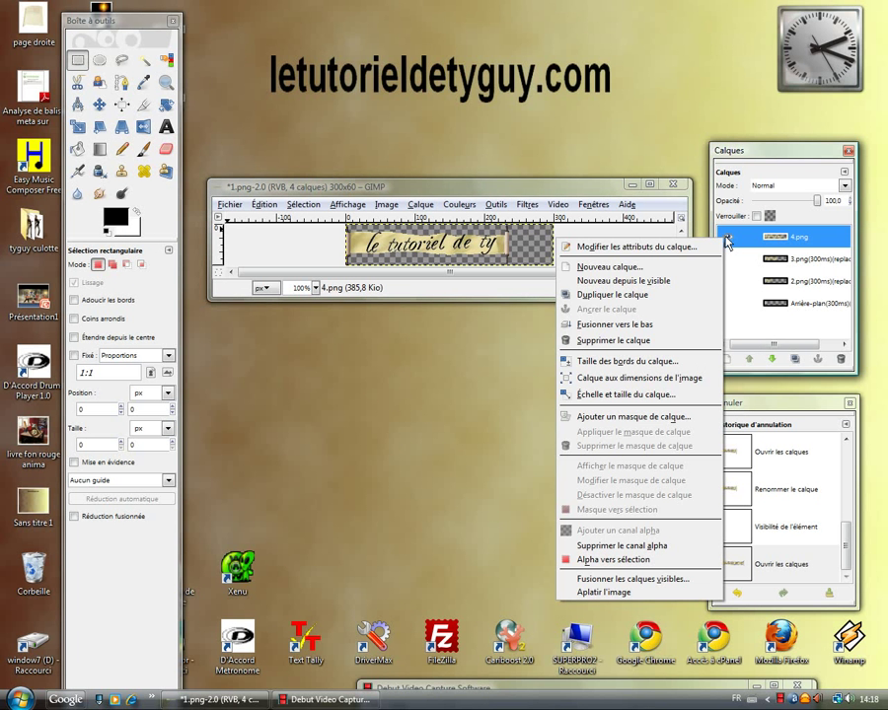
click(626, 247)
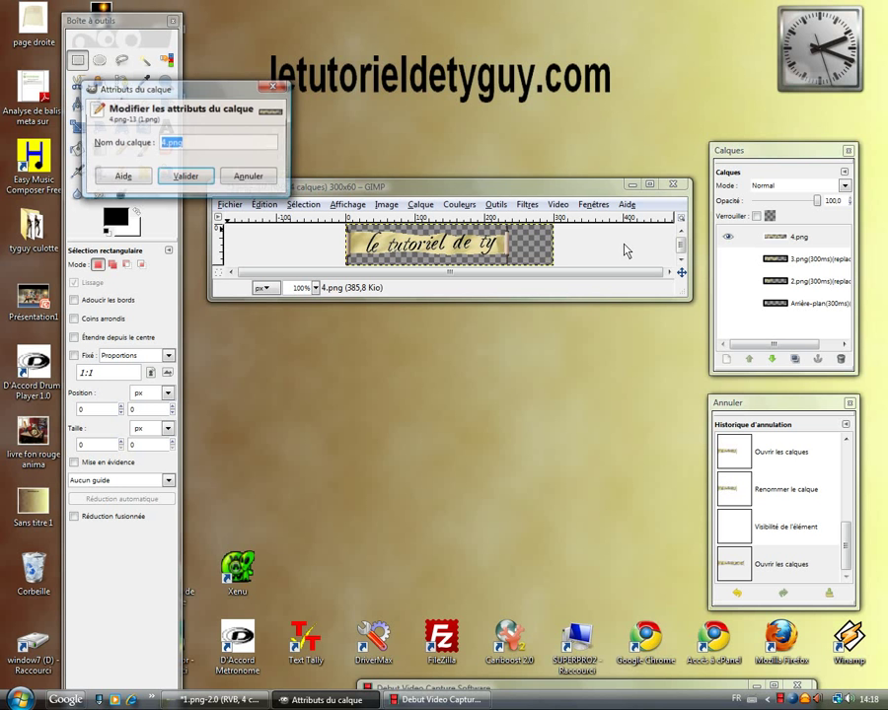
drag(176, 94, 390, 361)
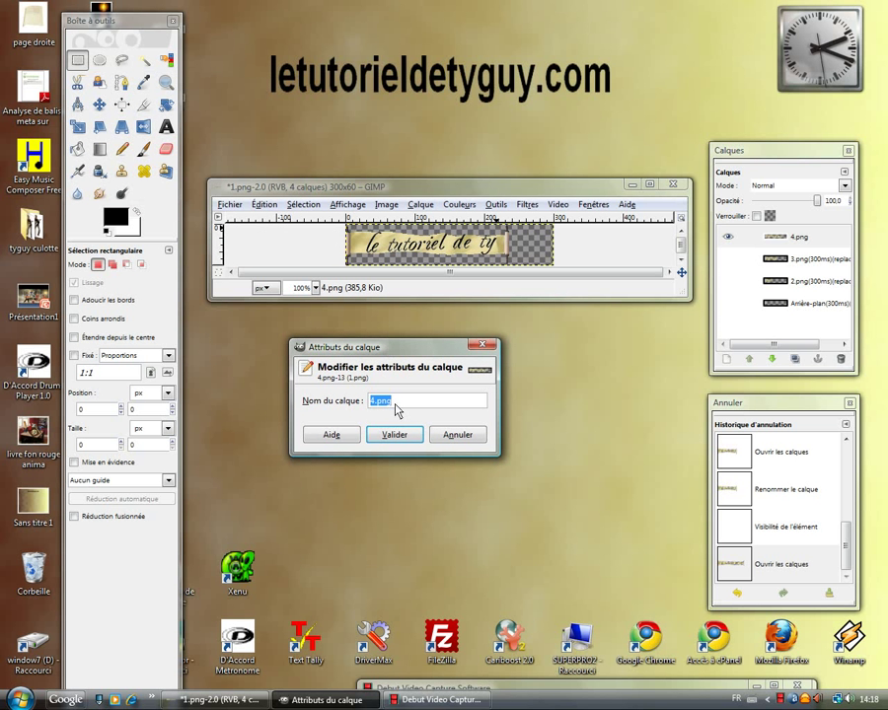
click(400, 403)
text((300ms)
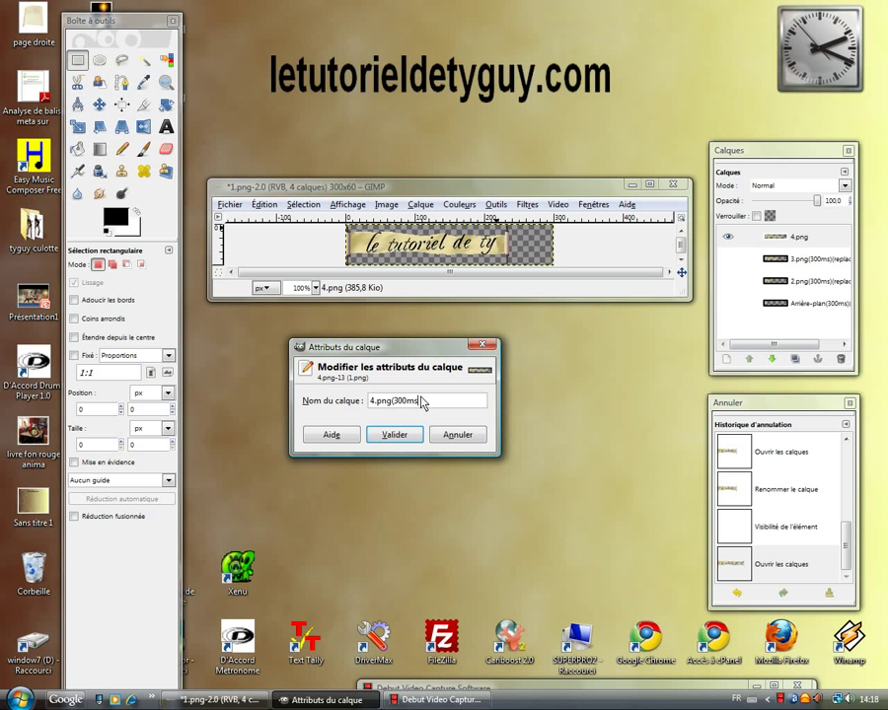
text())
text((re)
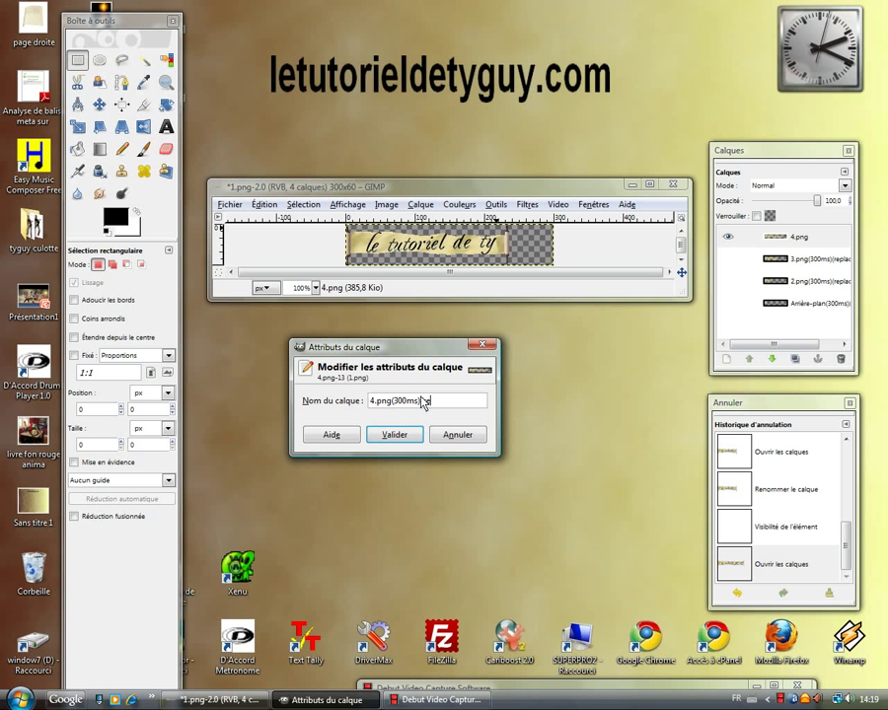
text(pla)
text(ce)
key(Return)
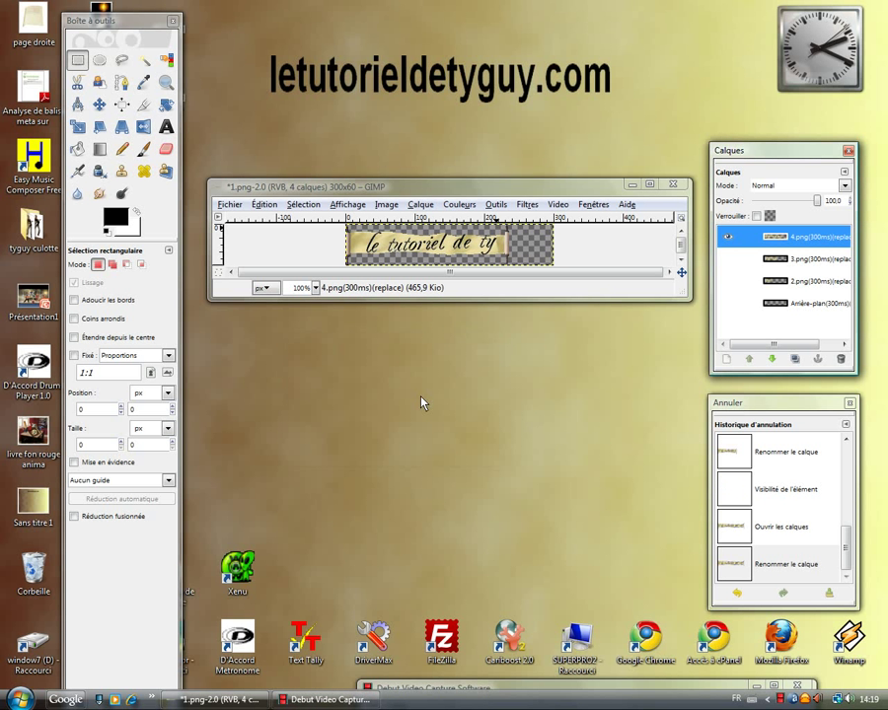
click(727, 237)
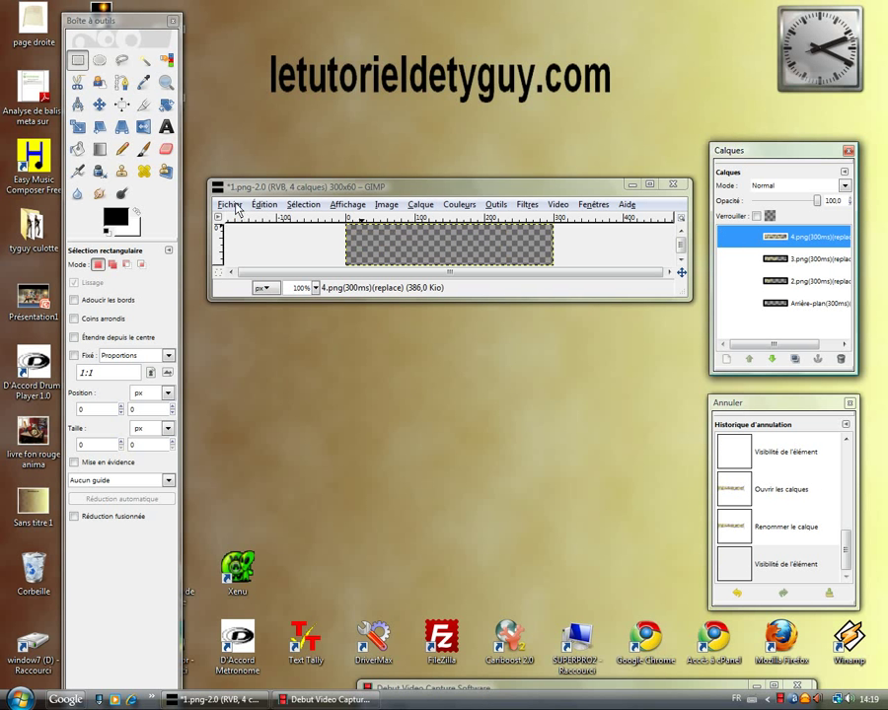
Step: Add 5.png from the banner folder as the top layer
click(230, 205)
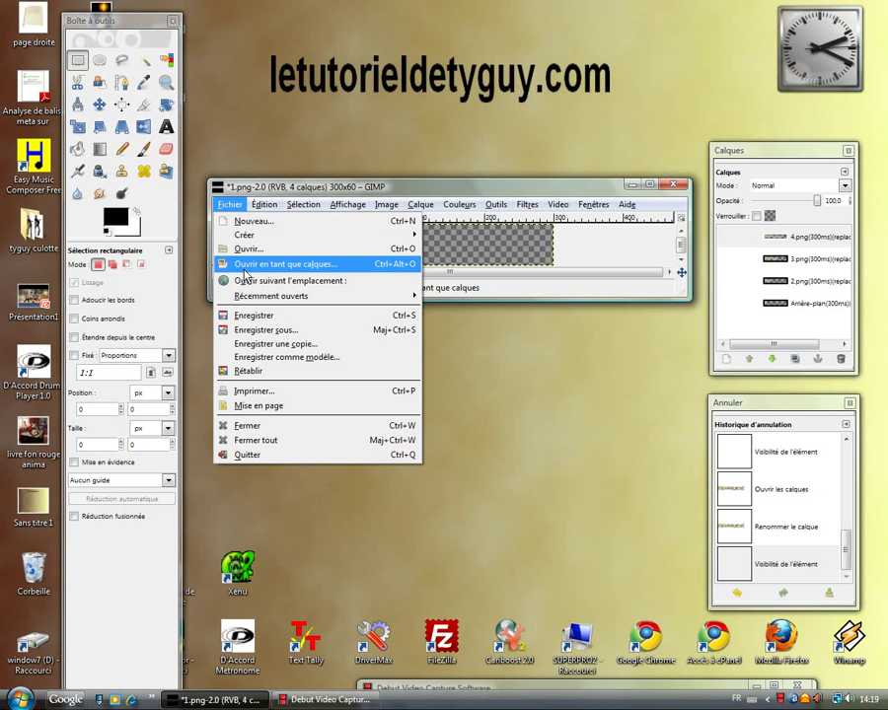
click(246, 271)
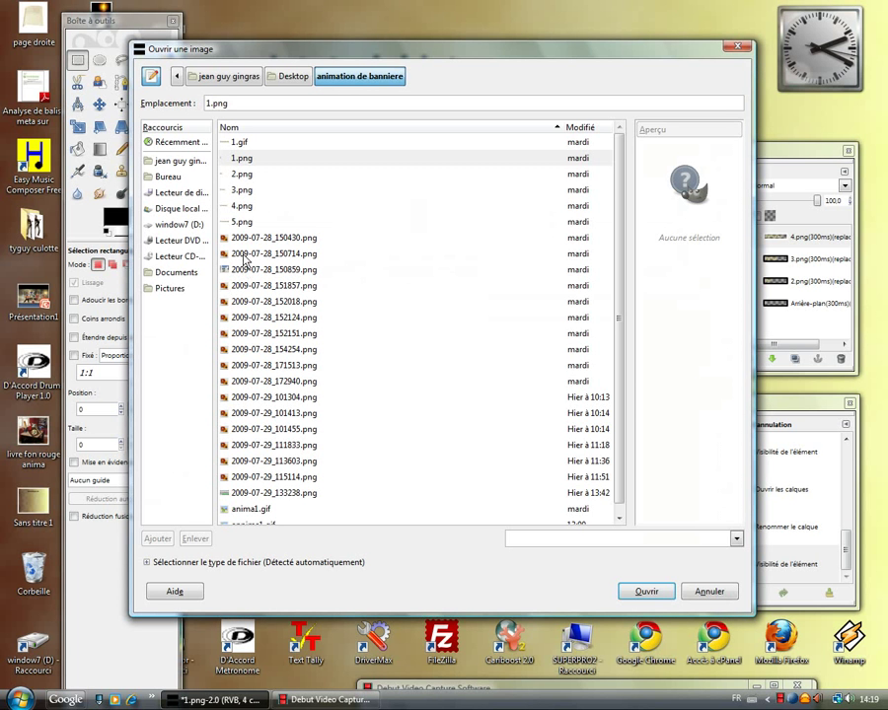
click(241, 223)
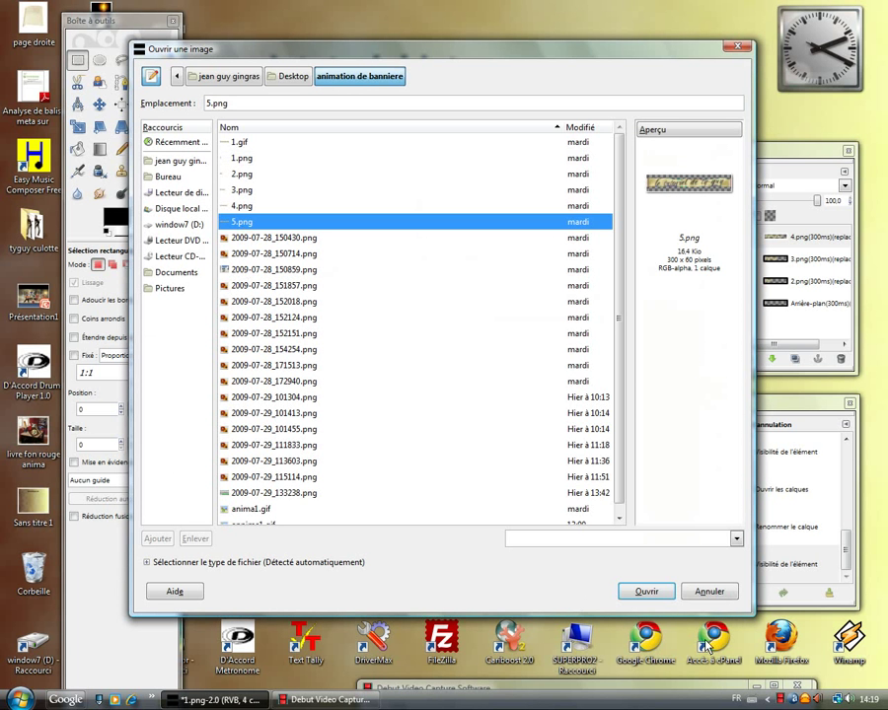
click(655, 595)
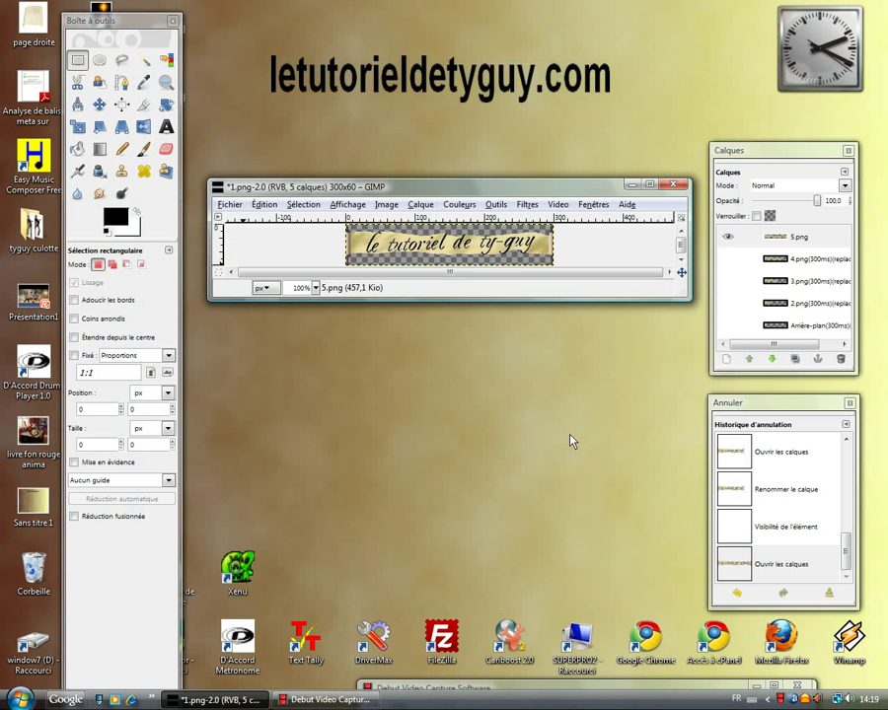
drag(454, 186, 454, 212)
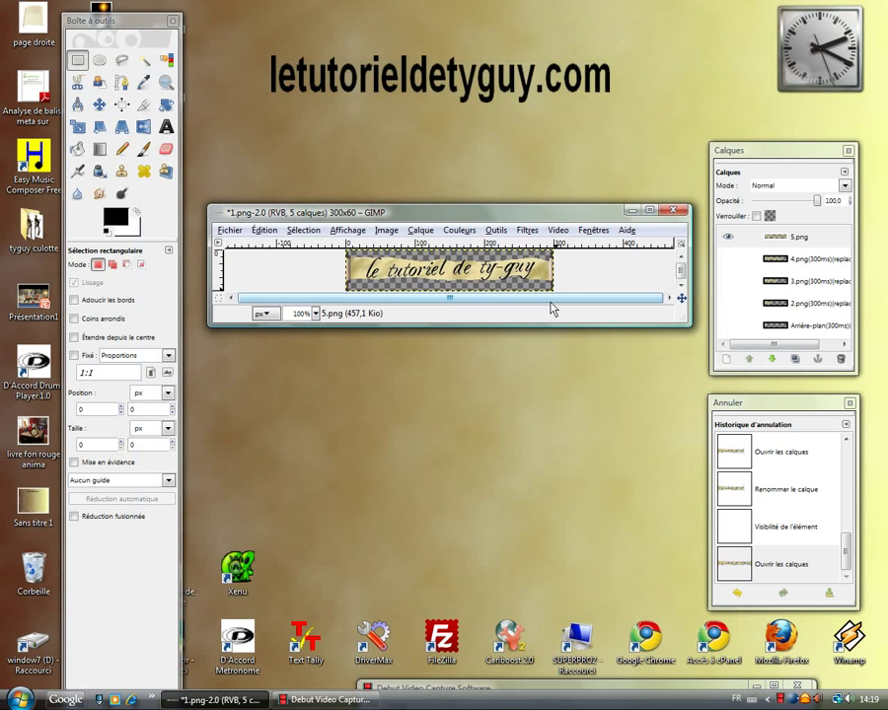
Step: Rename the 5.png layer to 5.png(1000ms)(replace)
right_click(729, 239)
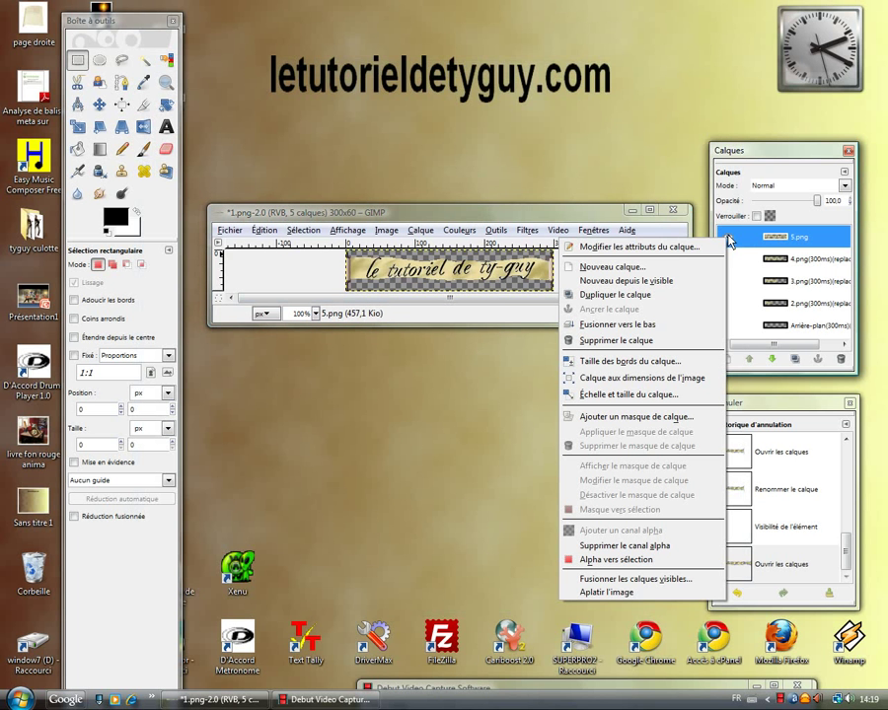
click(651, 248)
mouse_move(219, 123)
mouse_down()
mouse_move(471, 366)
mouse_move(516, 355)
mouse_up()
click(474, 406)
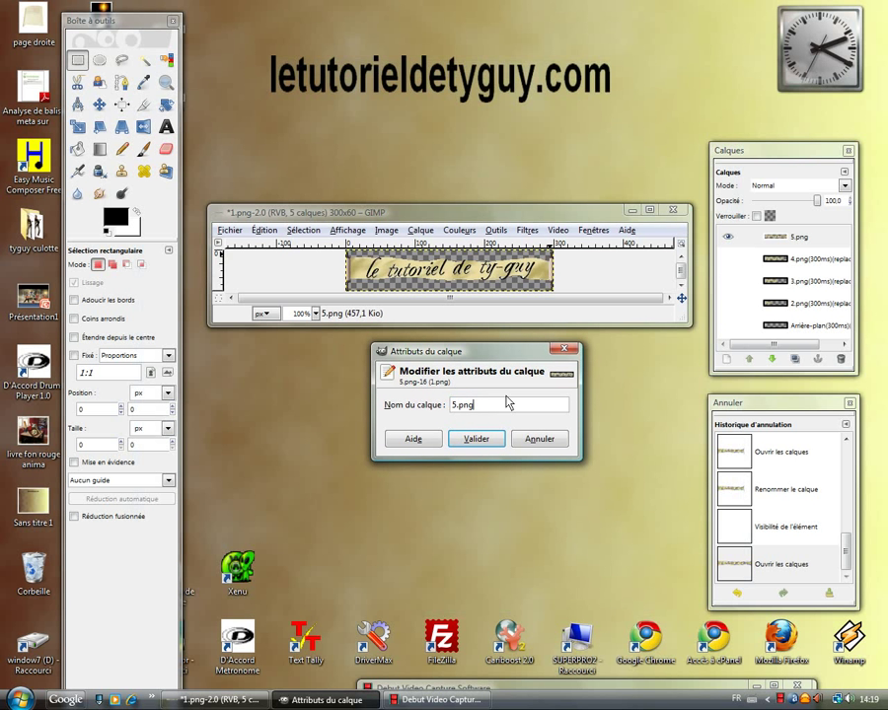
text(()
text(1)
text(0)
text(00)
text(ms)
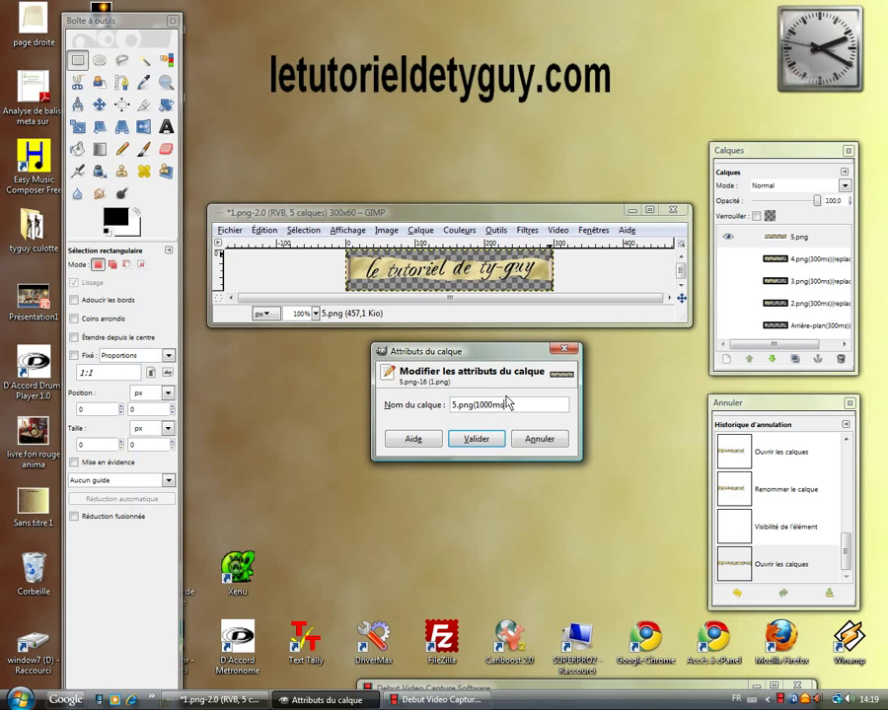
text())
text((rep)
text(lac)
text(e)
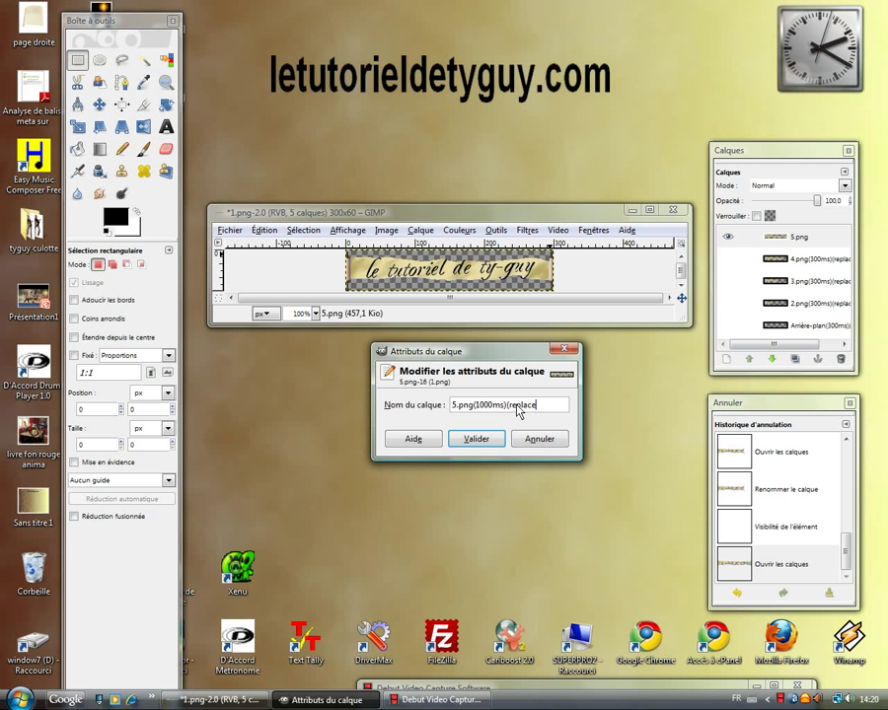
text())
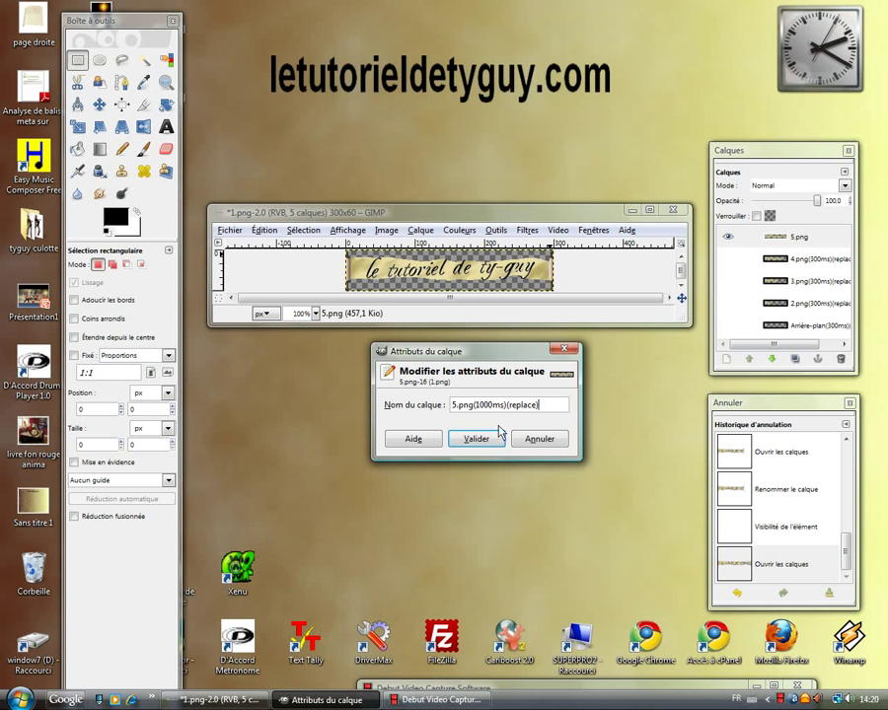
click(470, 439)
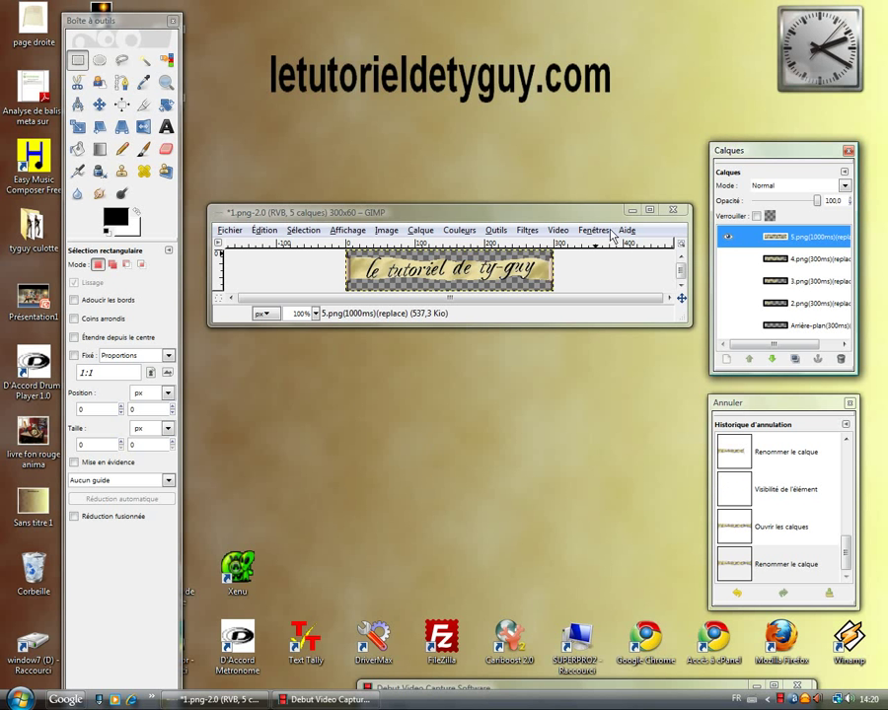
Step: Start a Save As to the Desktop with the file name anima1
drag(560, 216, 561, 178)
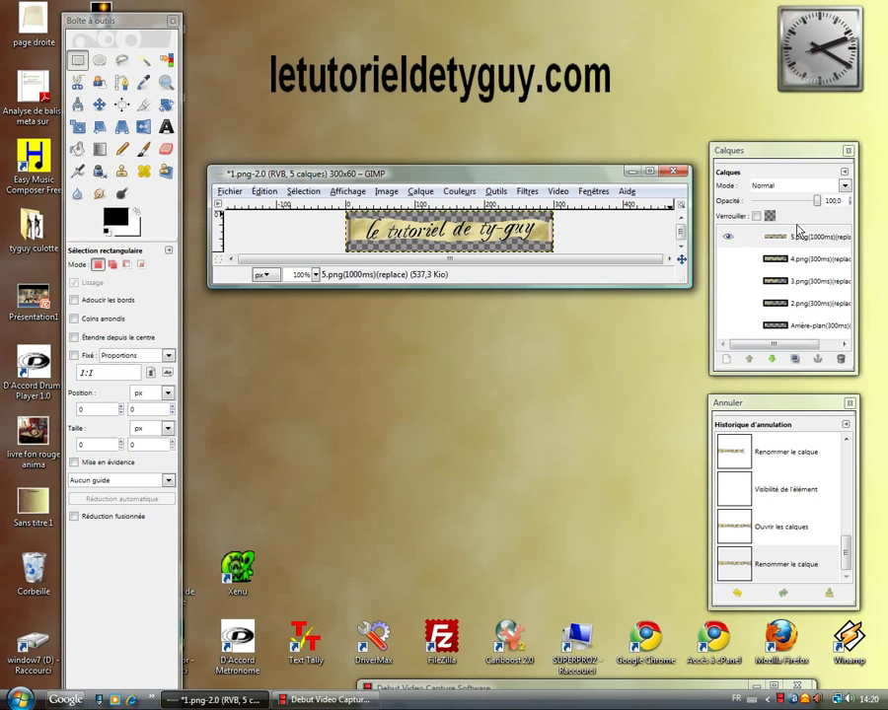
drag(459, 182, 478, 166)
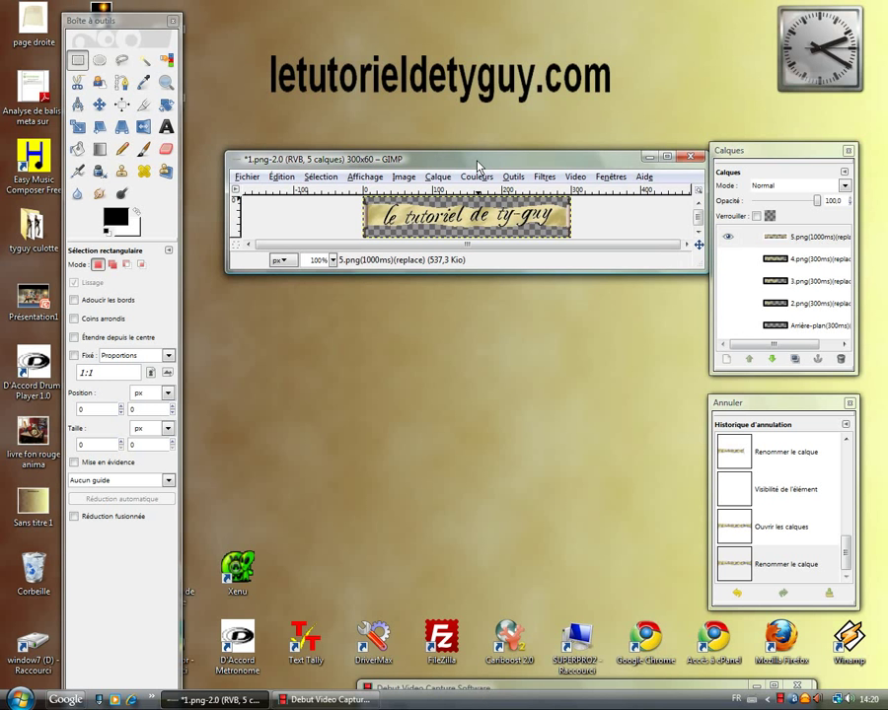
click(249, 177)
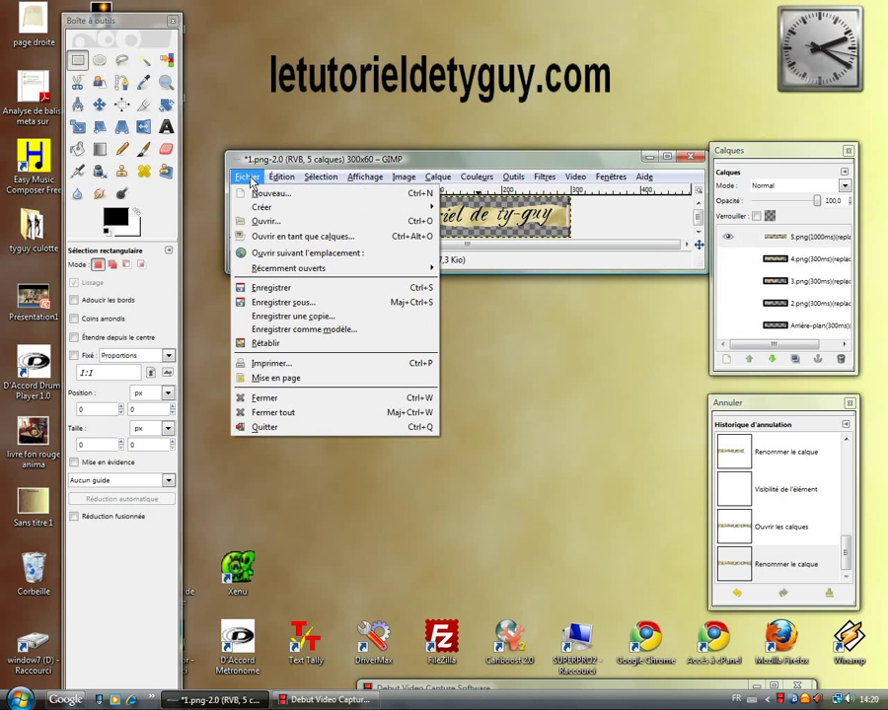
click(264, 303)
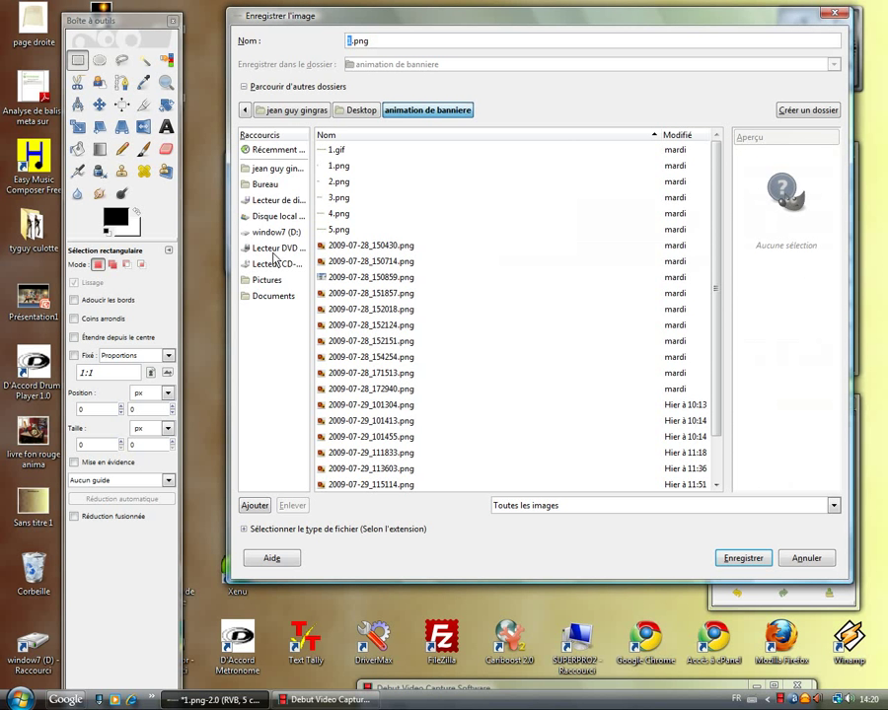
click(265, 186)
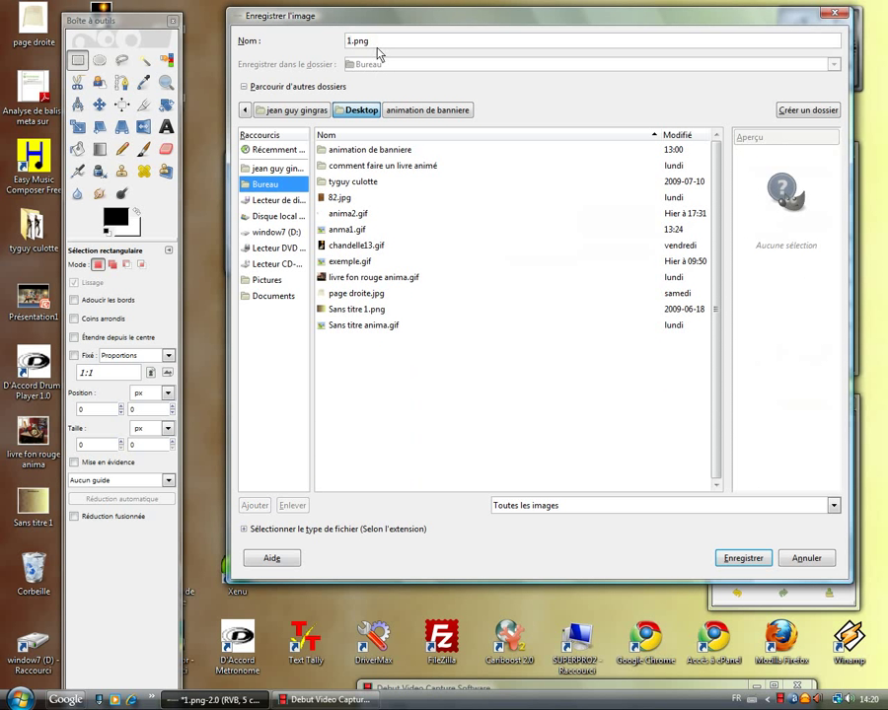
click(376, 46)
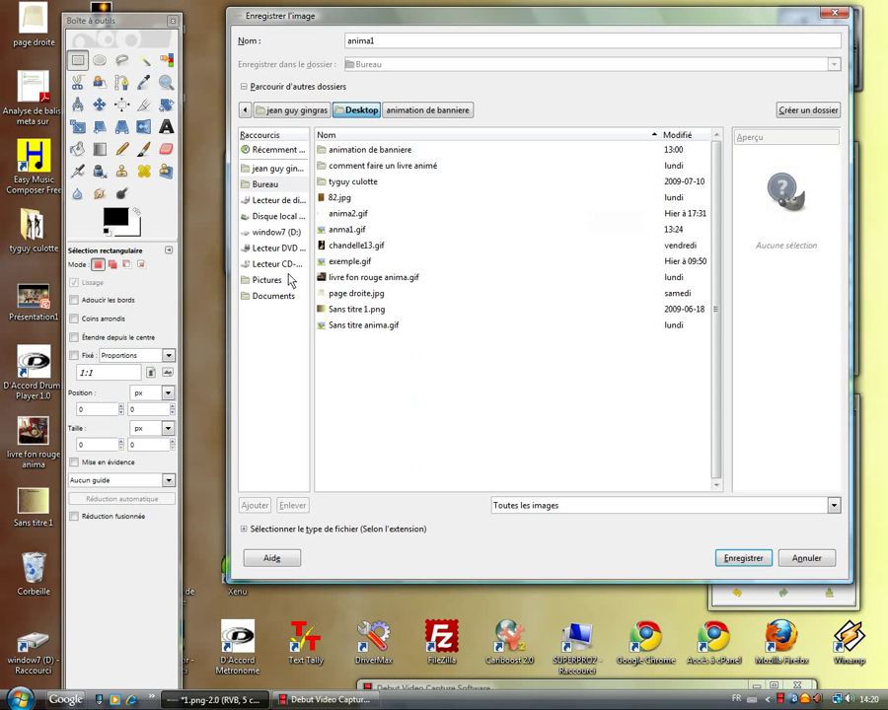
Step: Set the file type to GIF image and save as anima1.gif
click(321, 529)
scroll(835, 459, down, 3)
scroll(835, 452, down, 1)
scroll(833, 450, down, 1)
scroll(834, 450, down, 1)
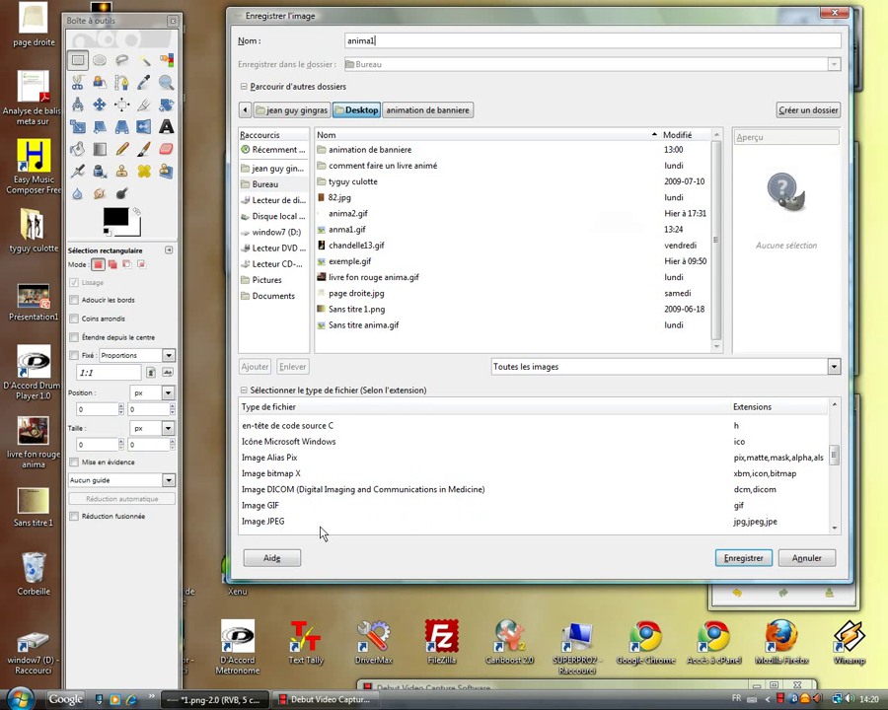
click(273, 507)
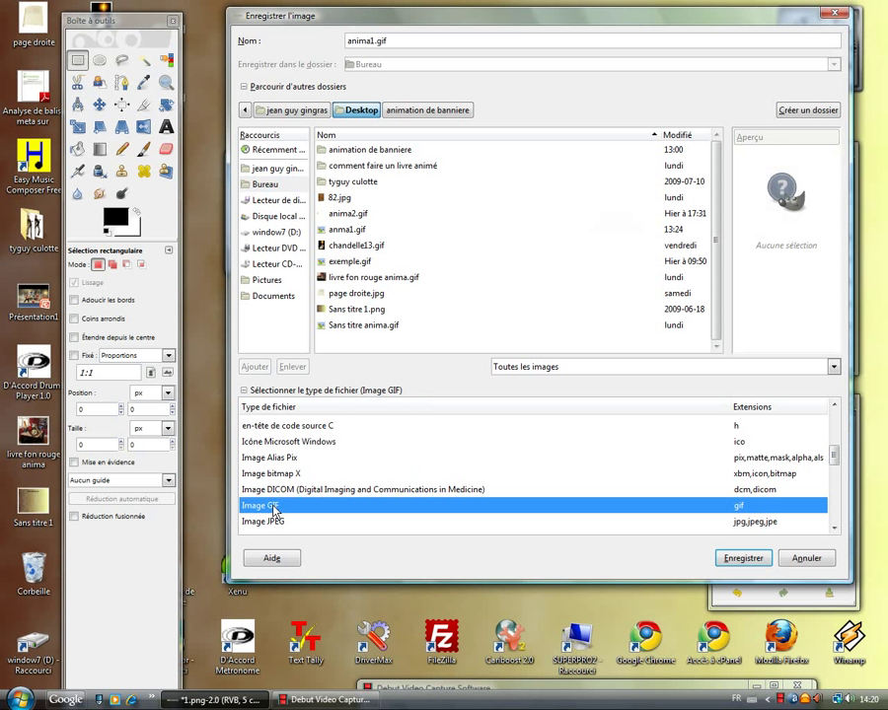
click(743, 560)
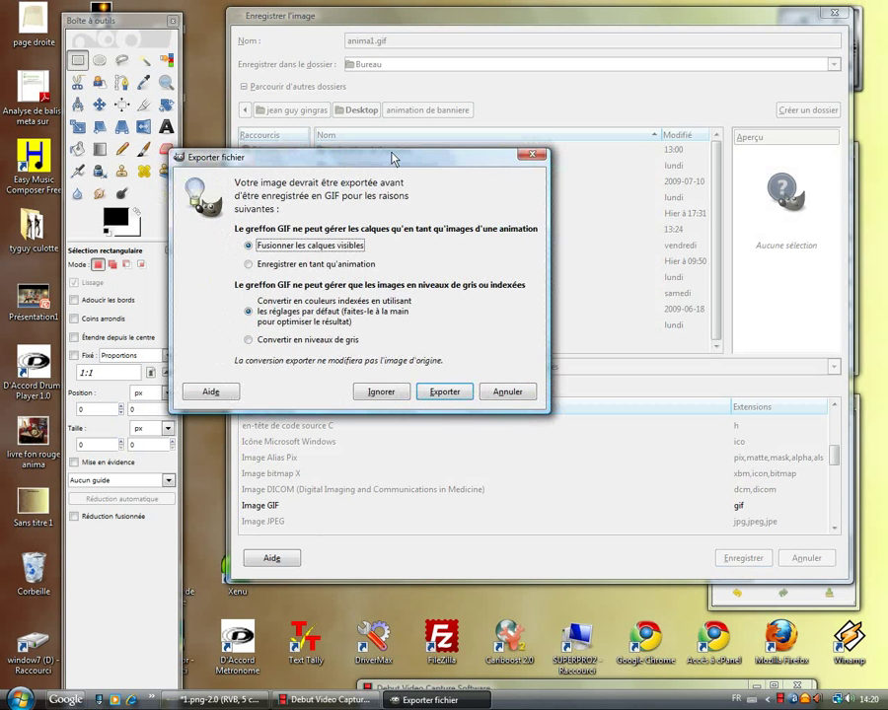
Step: Export the layers as a looping animated GIF, keeping them as animation frames
drag(342, 155, 496, 162)
click(377, 267)
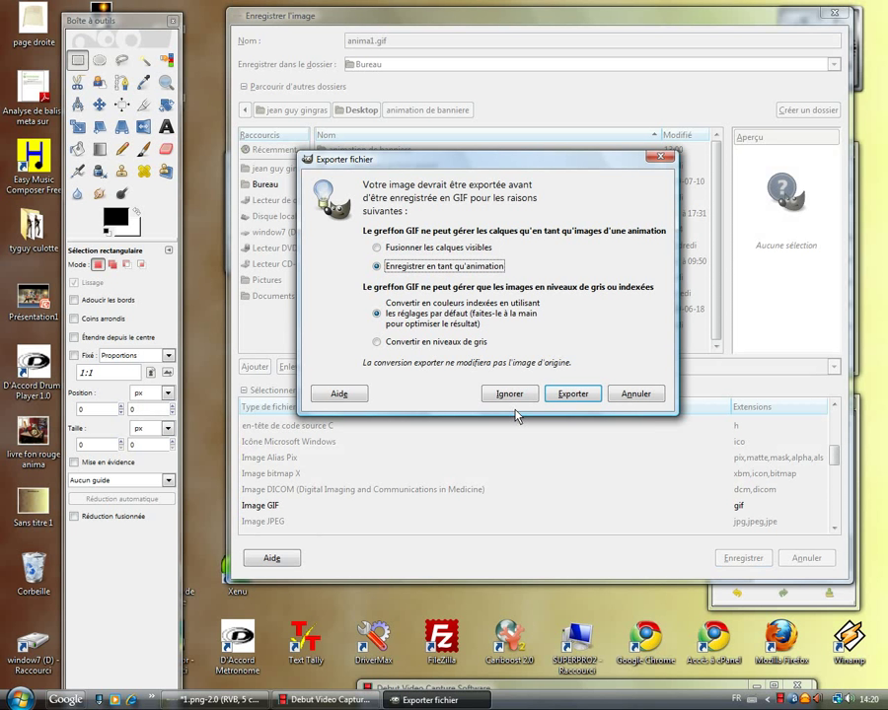
click(570, 395)
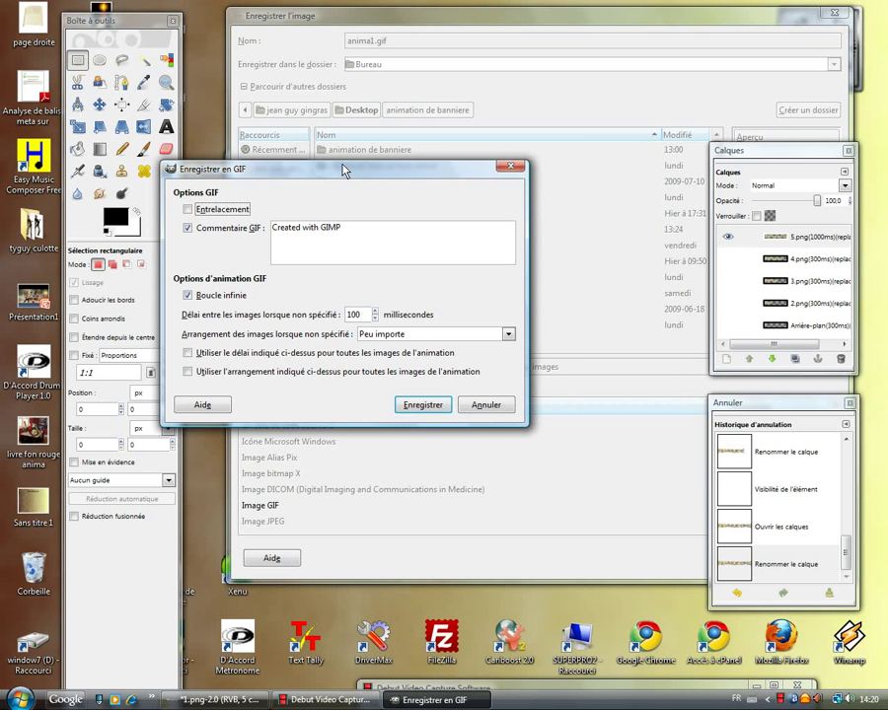
drag(352, 174, 442, 144)
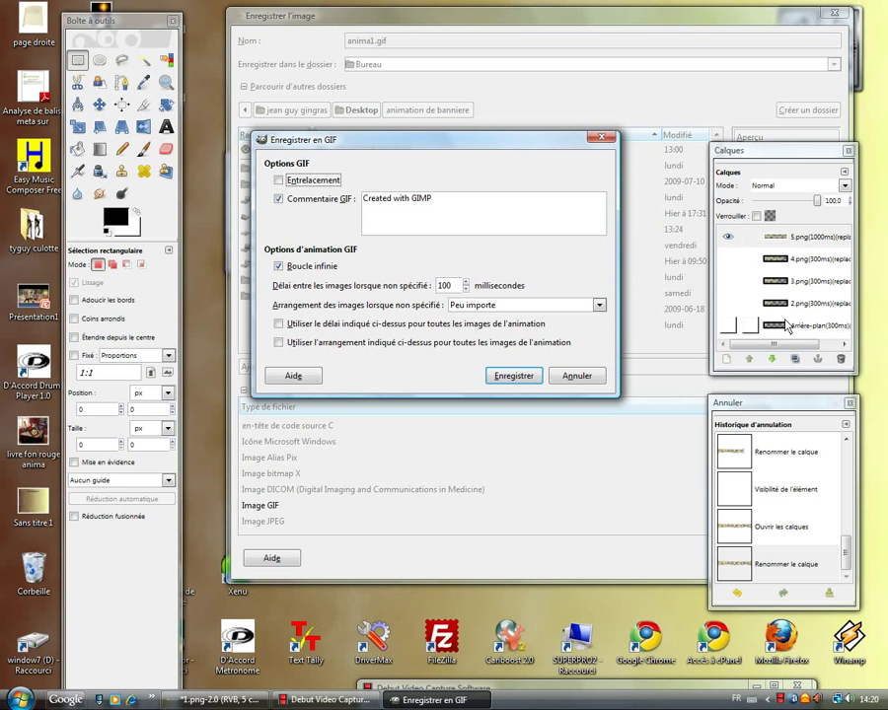
click(513, 377)
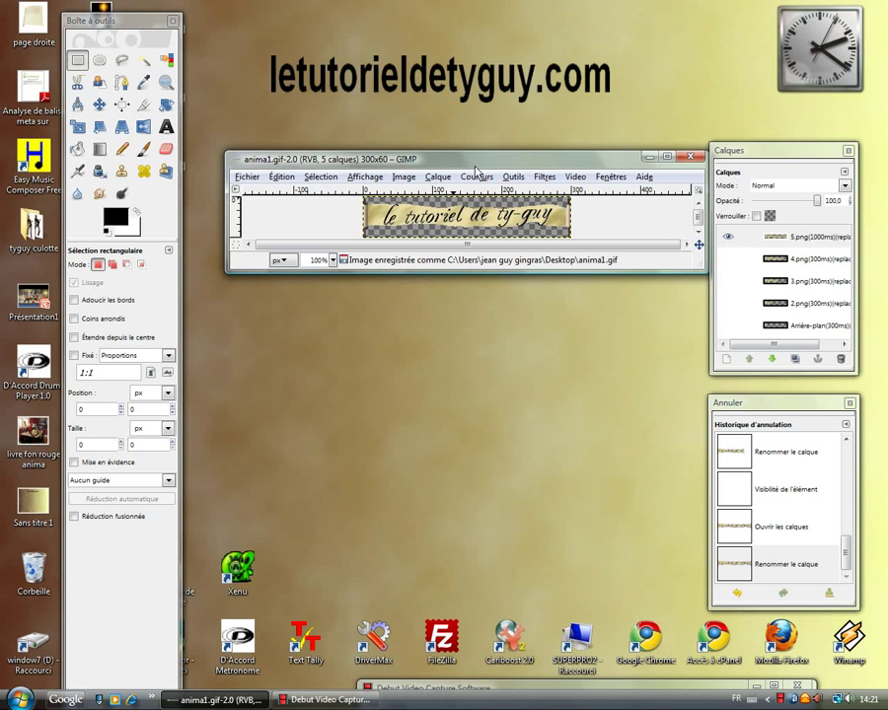
Step: Open the saved anima1.gif from the Desktop in the web browser
drag(470, 170, 486, 207)
mouse_move(79, 21)
mouse_down()
mouse_move(95, 44)
mouse_move(59, 39)
mouse_up()
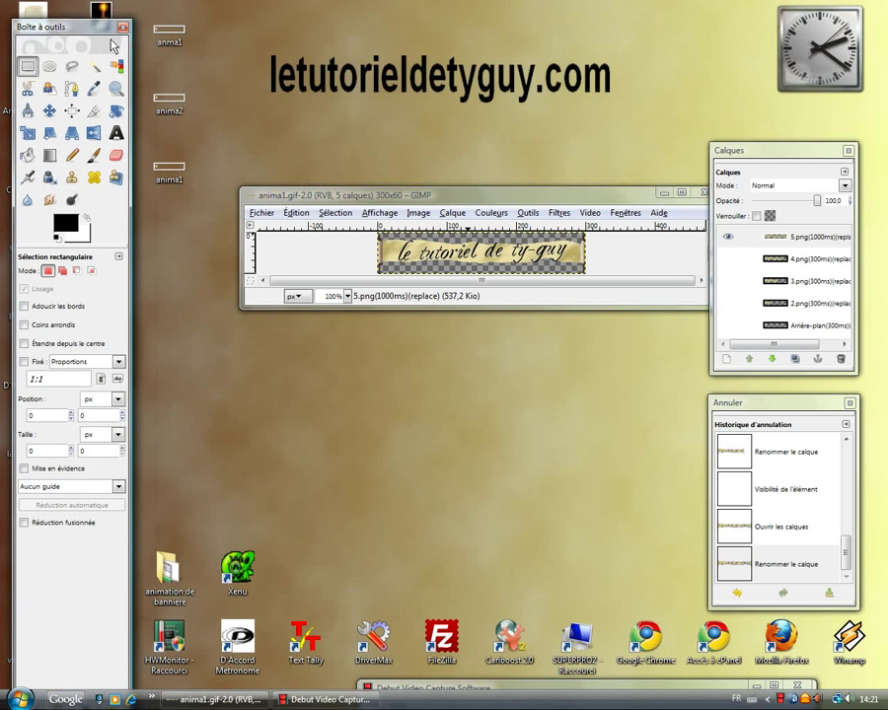
click(180, 40)
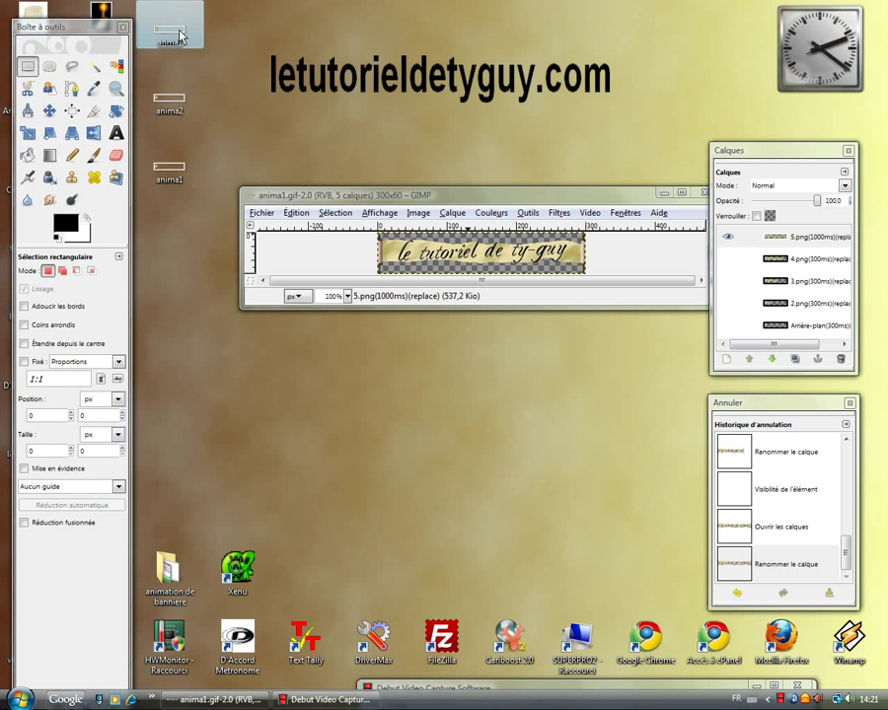
double_click(169, 37)
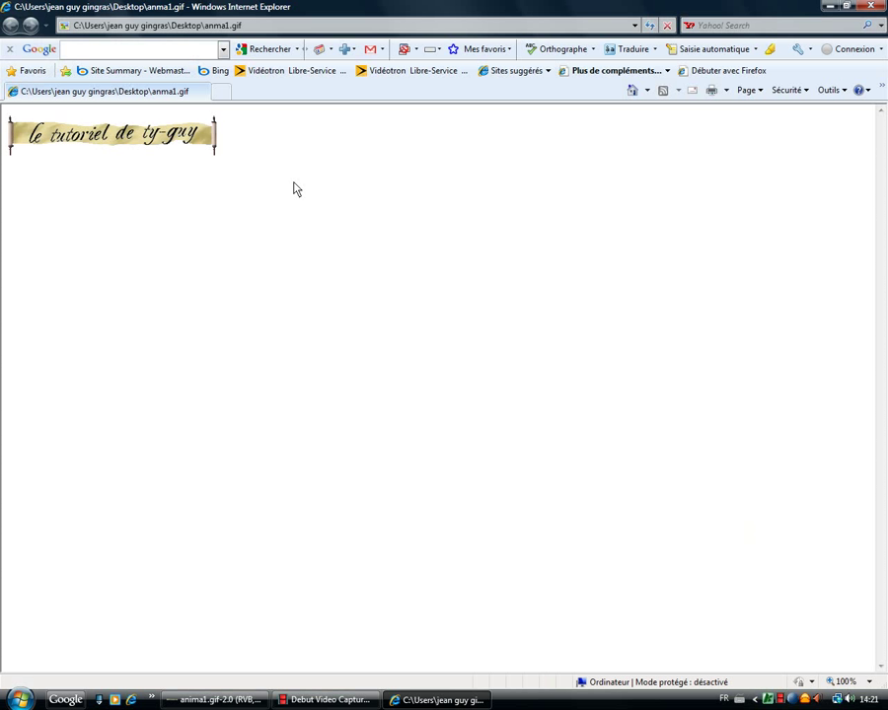
click(872, 8)
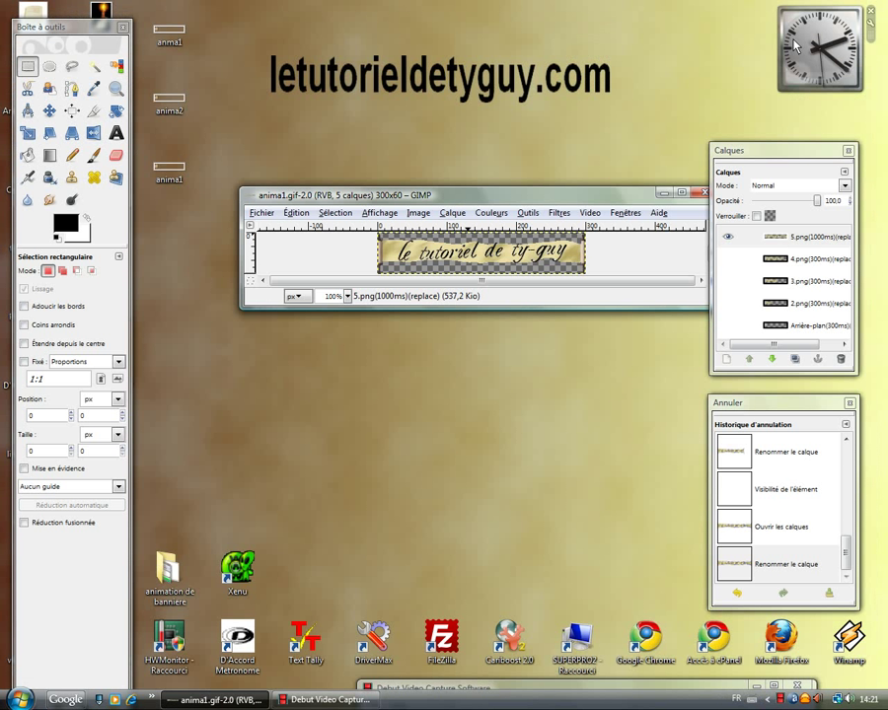